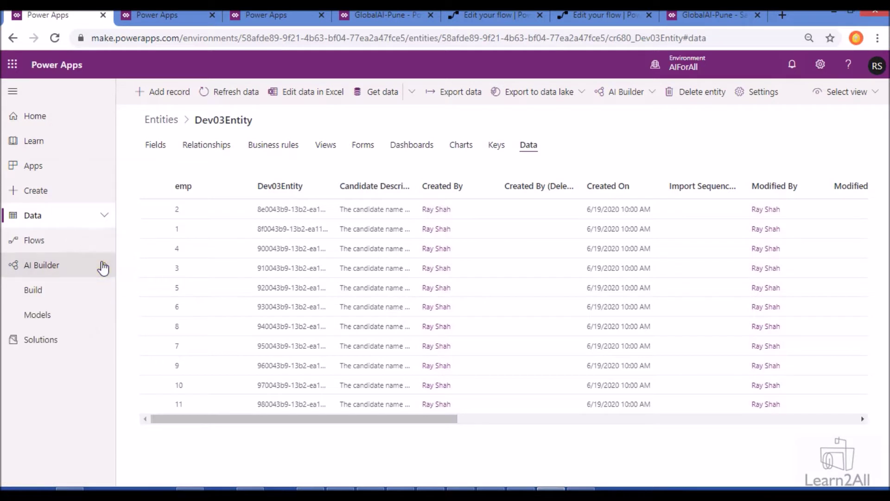
Go to AI Builder's Build page and start a new Entity Extraction (preview) model
{"action": "left_click", "coordinate": [54, 293]}
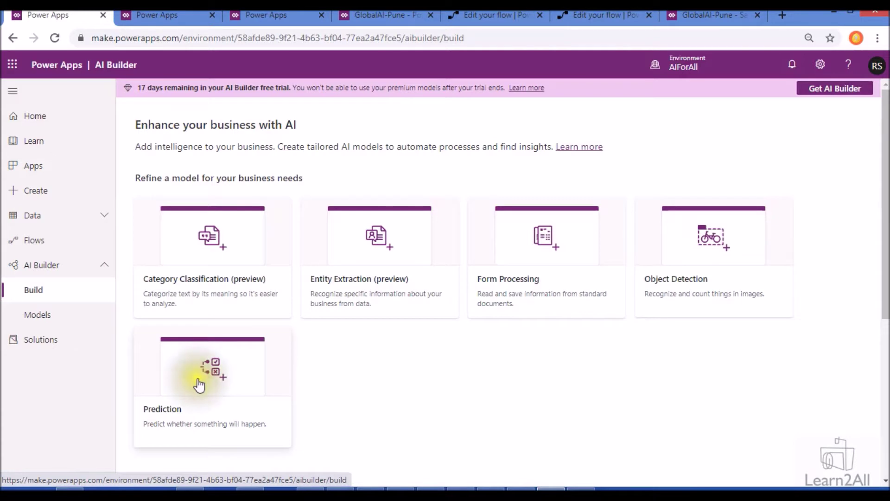
{"action": "left_click", "coordinate": [359, 306]}
{"action": "left_click", "coordinate": [353, 306]}
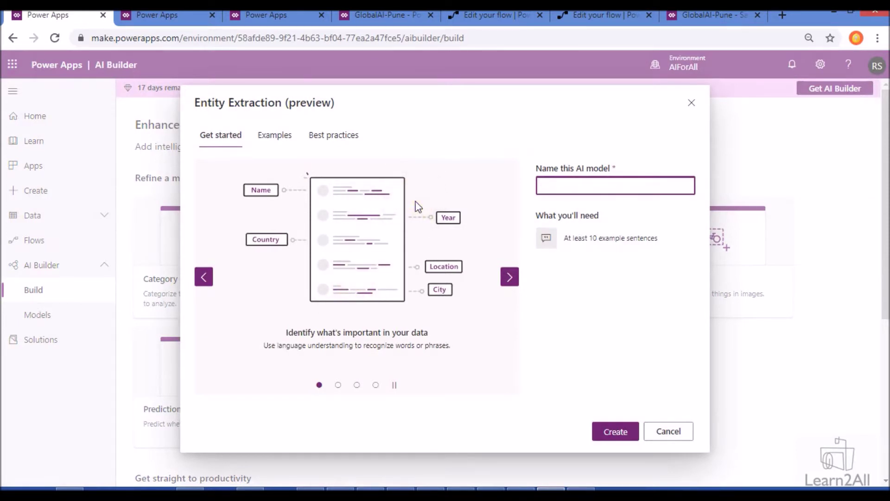
Step through the introduction slides on the ten-sentence requirement, then view the tagged-sentence examples
{"action": "left_click", "coordinate": [285, 151]}
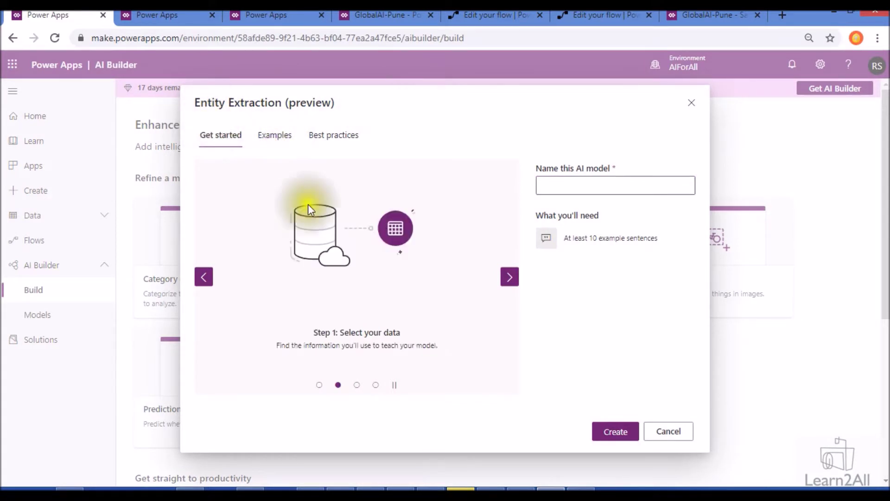
{"action": "left_click", "coordinate": [319, 384]}
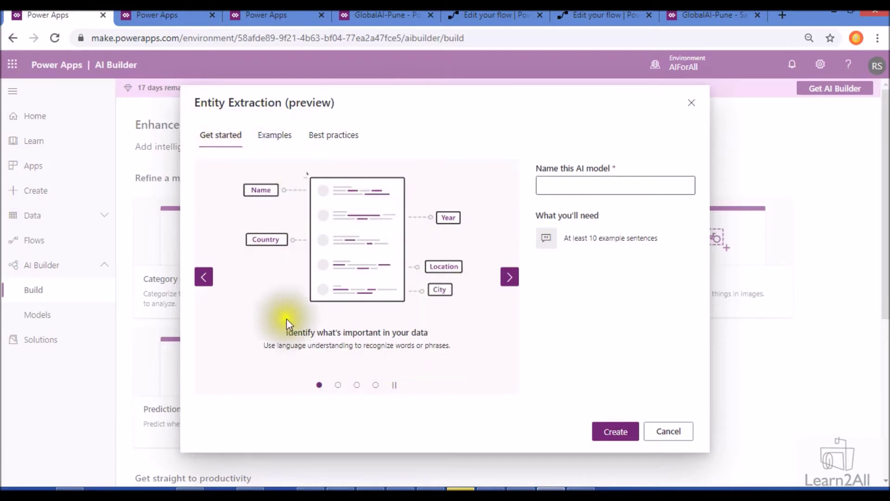
{"action": "triple_click", "coordinate": [314, 335]}
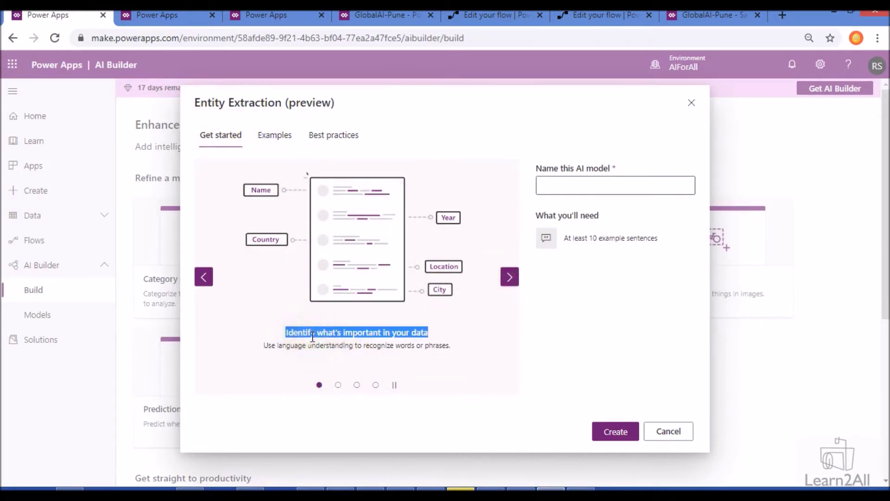
{"action": "left_click", "coordinate": [508, 288]}
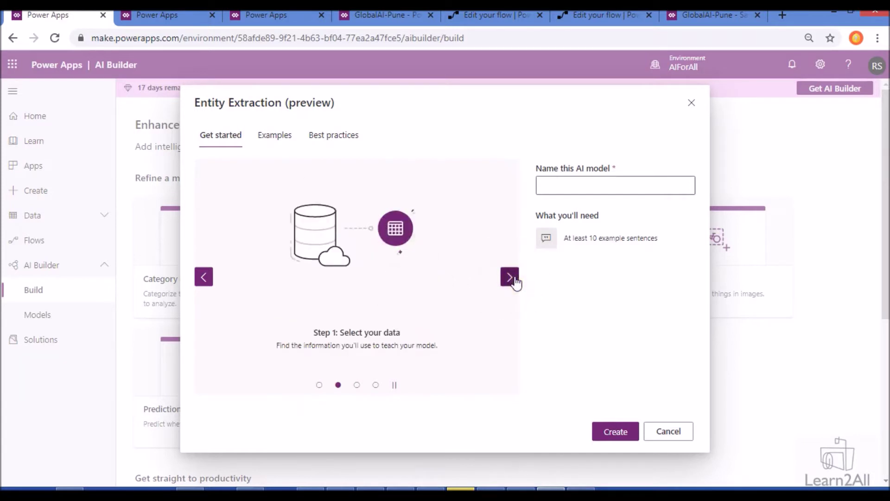
{"action": "left_click", "coordinate": [514, 282]}
{"action": "left_click", "coordinate": [511, 278]}
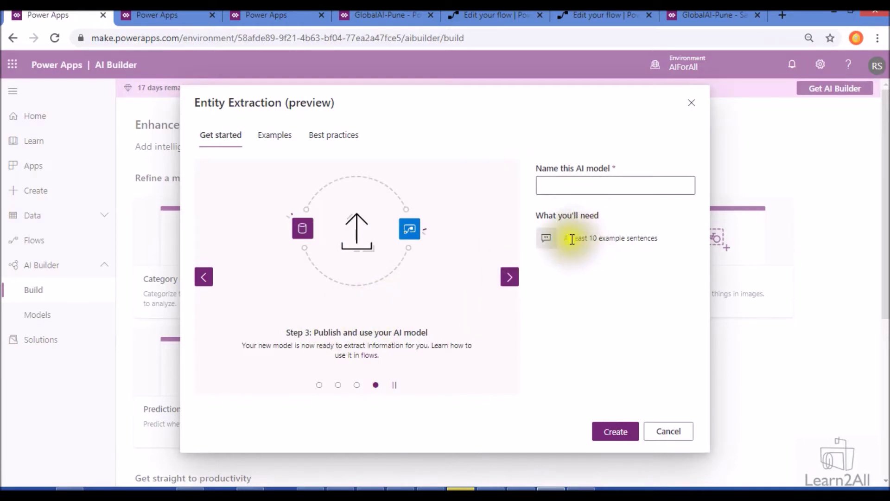
{"action": "left_click_drag", "start_coordinate": [573, 238], "coordinate": [631, 241]}
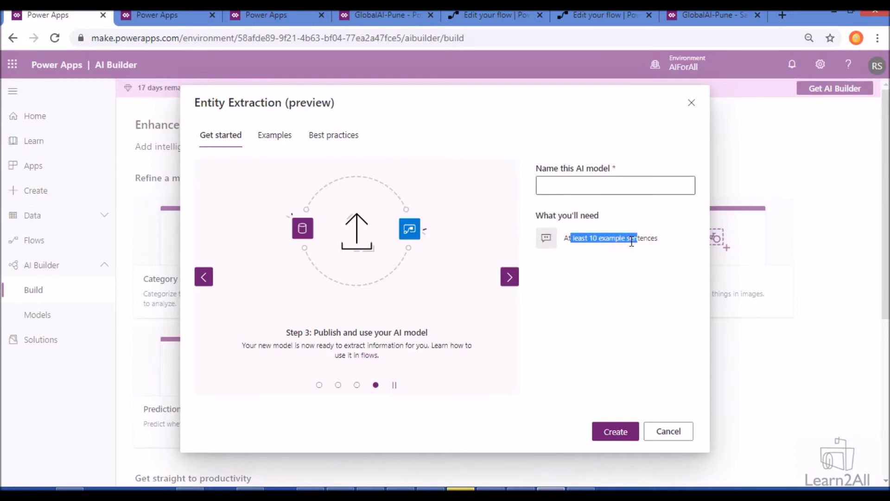
{"action": "left_click", "coordinate": [284, 139]}
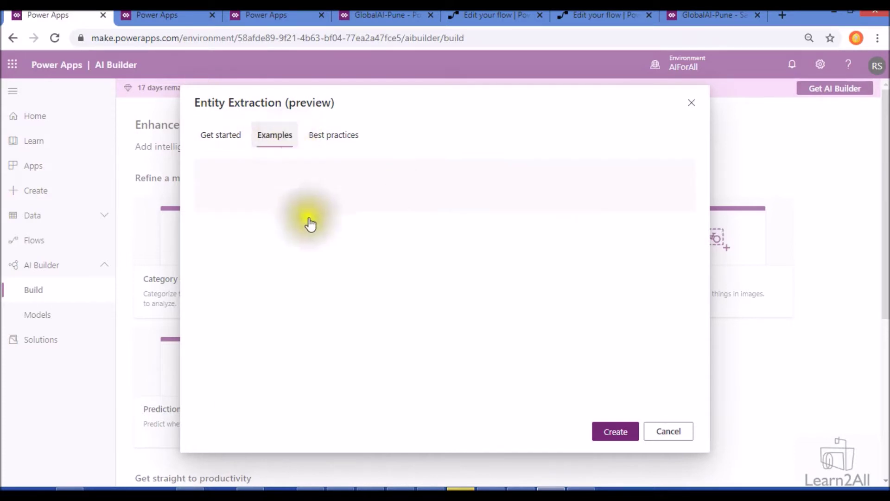
Review the examples and best-practice tips, then return to Get started and the Name field
{"action": "scroll", "coordinate": [308, 225], "scroll_direction": "down", "scroll_amount": 8}
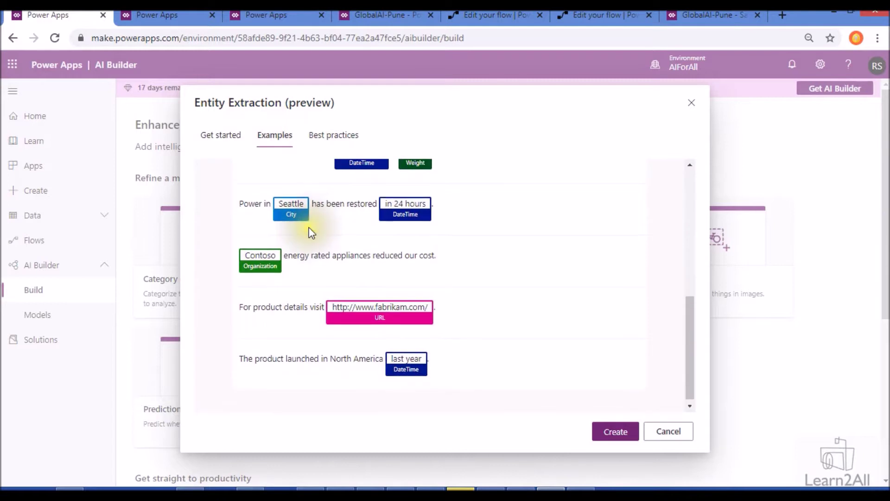
{"action": "scroll", "coordinate": [309, 228], "scroll_direction": "up", "scroll_amount": 8}
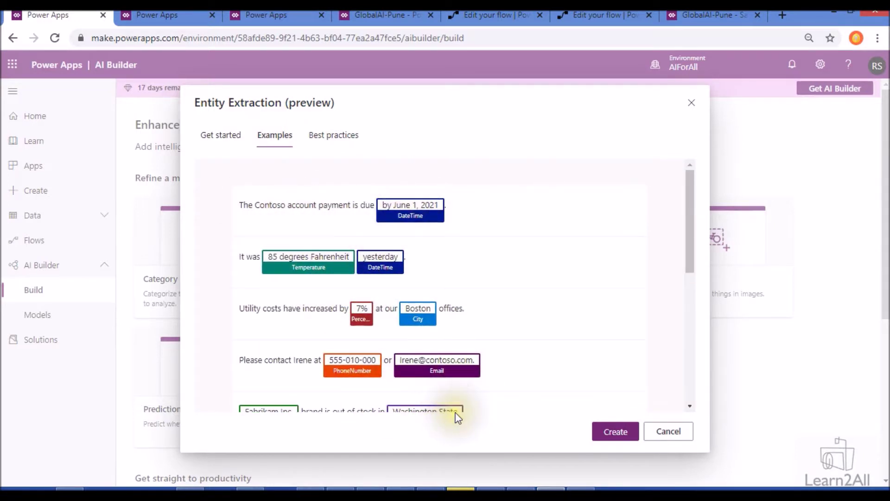
{"action": "left_click", "coordinate": [326, 137]}
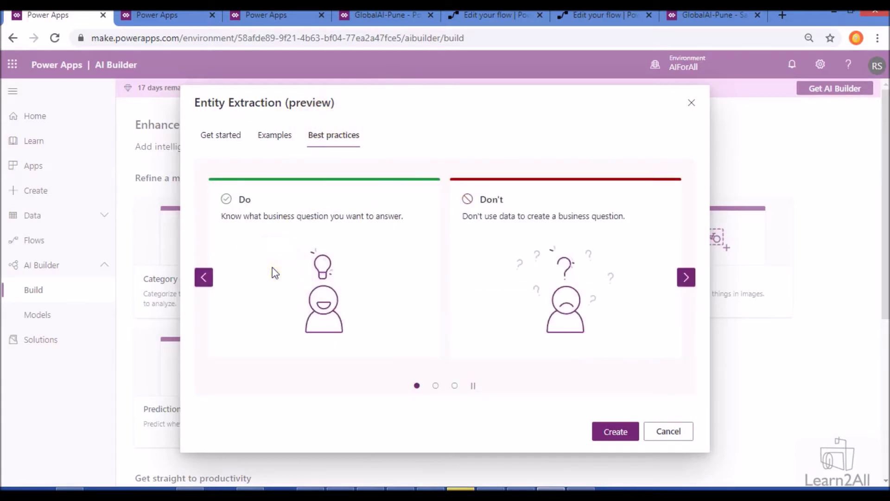
{"action": "left_click", "coordinate": [686, 278]}
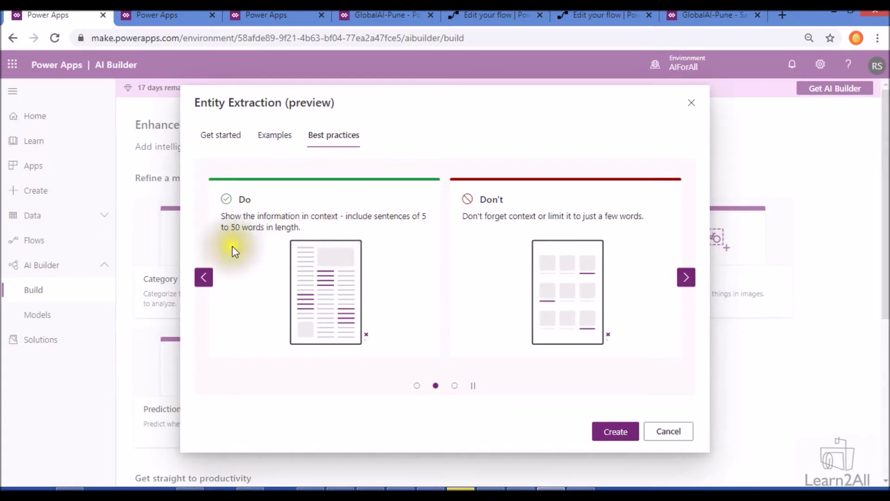
{"action": "left_click", "coordinate": [685, 278]}
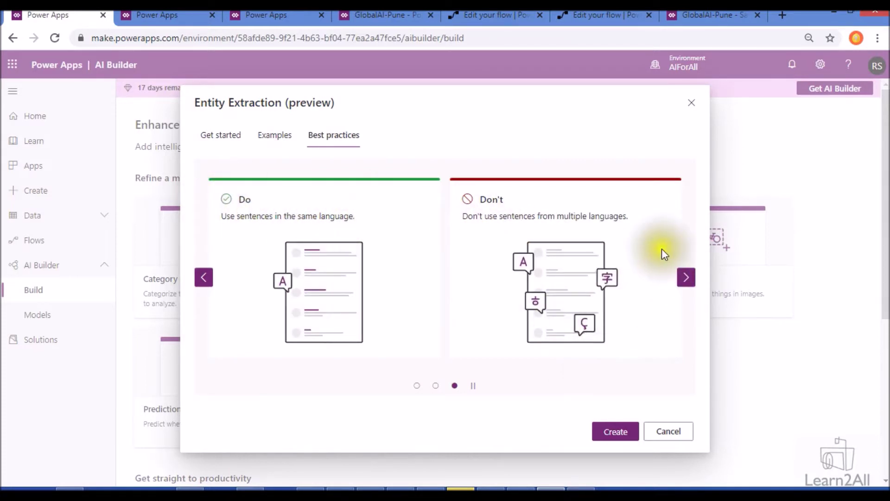
{"action": "left_click", "coordinate": [230, 138]}
{"action": "left_click", "coordinate": [585, 186]}
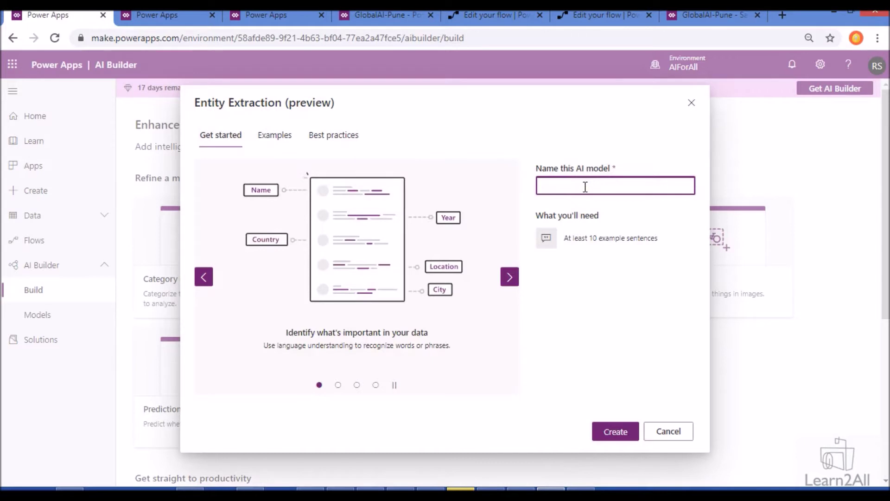
Create model DevEntity03 and train it on Dev03Entity's Candidate Description field
{"action": "type", "text": "DevEntity03"}
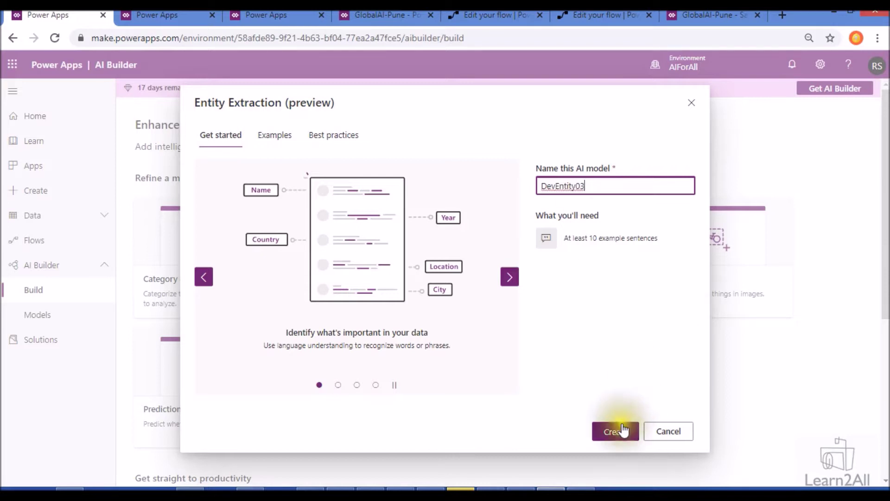
{"action": "left_click", "coordinate": [621, 431]}
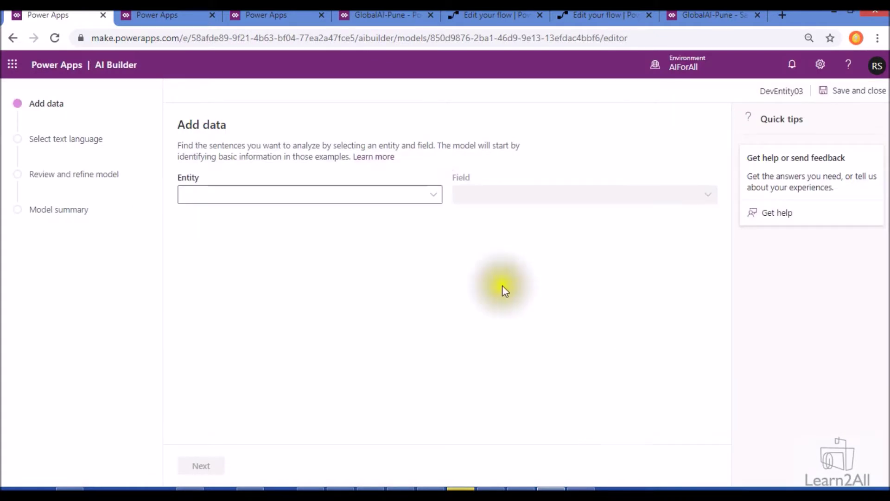
{"action": "left_click", "coordinate": [439, 202]}
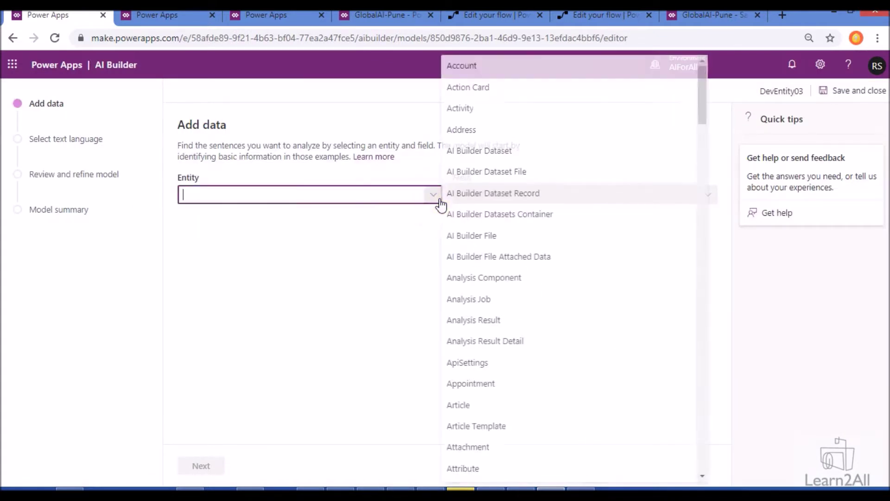
{"action": "type", "text": "de"}
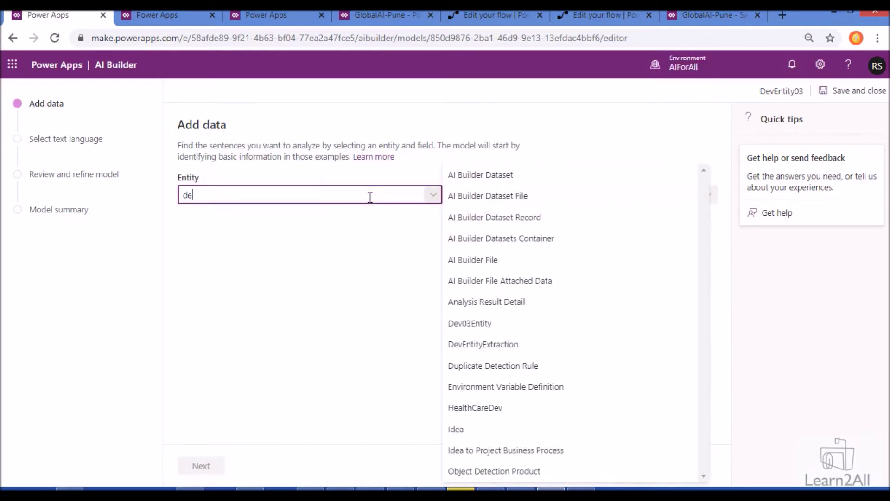
{"action": "type", "text": "v"}
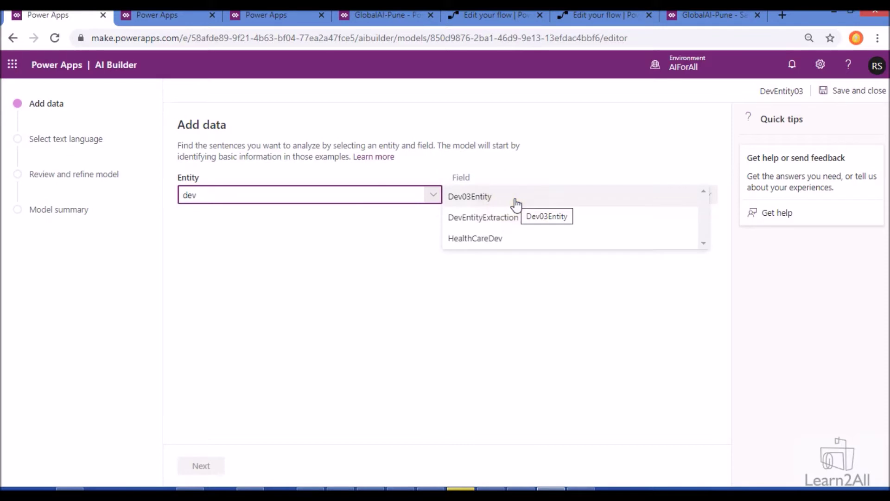
{"action": "left_click", "coordinate": [470, 196]}
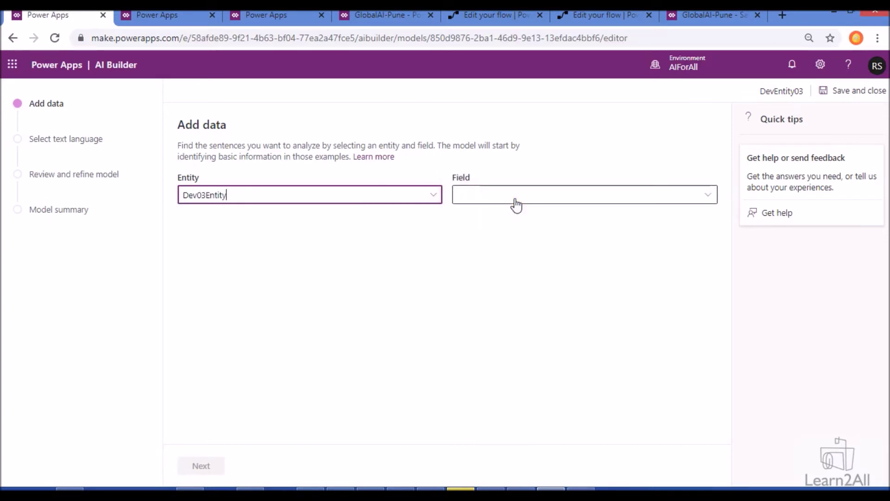
{"action": "left_click", "coordinate": [516, 204]}
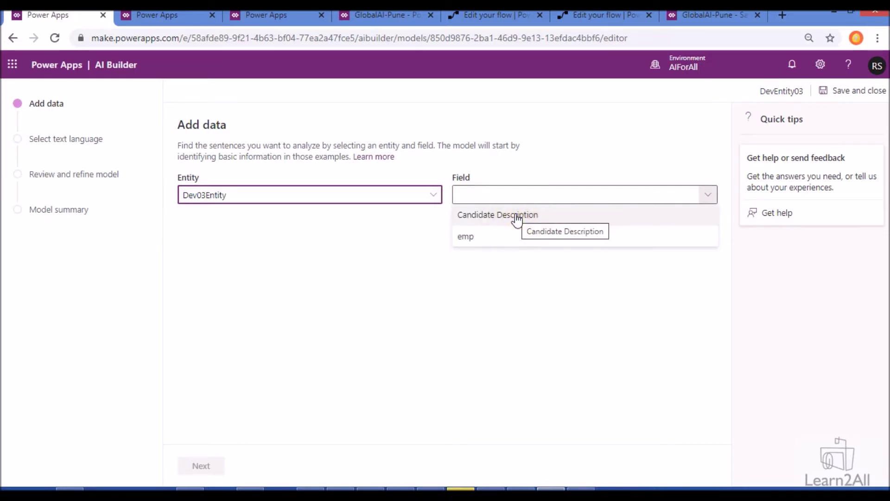
{"action": "left_click", "coordinate": [517, 216]}
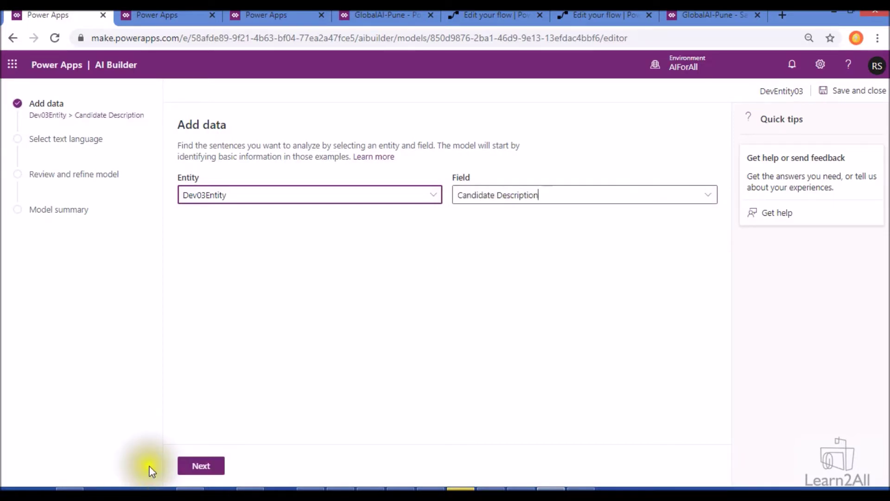
Keep English as the text language and analyze the training sentences
{"action": "left_click", "coordinate": [212, 466]}
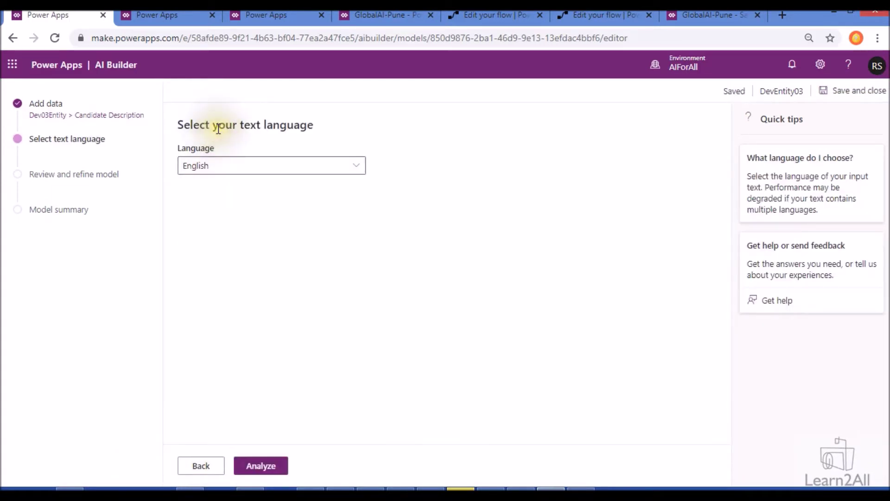
{"action": "left_click", "coordinate": [233, 165]}
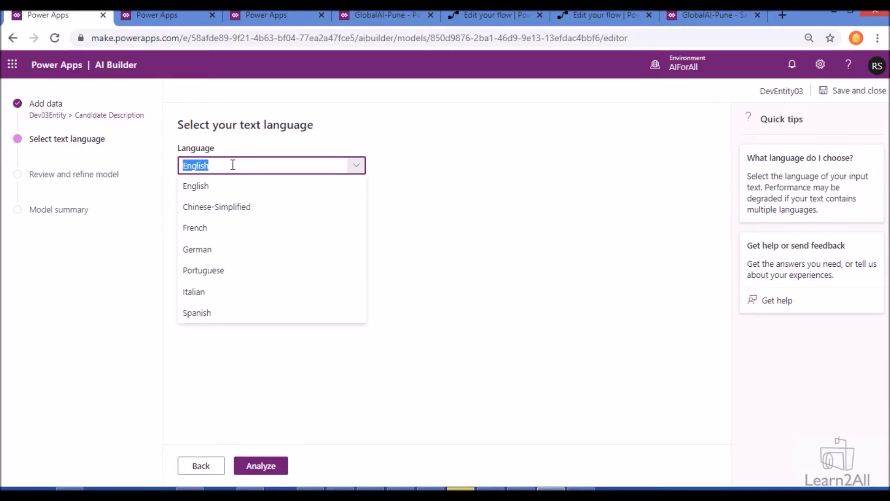
{"action": "left_click", "coordinate": [236, 188]}
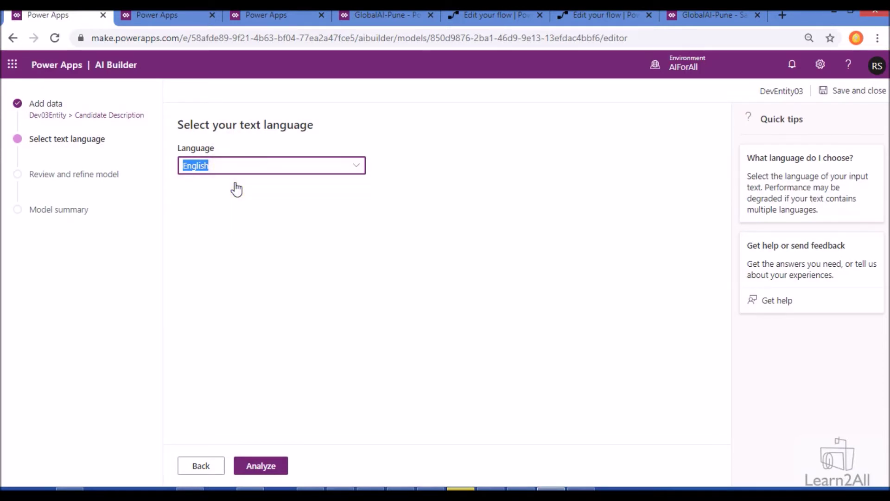
{"action": "left_click", "coordinate": [274, 467]}
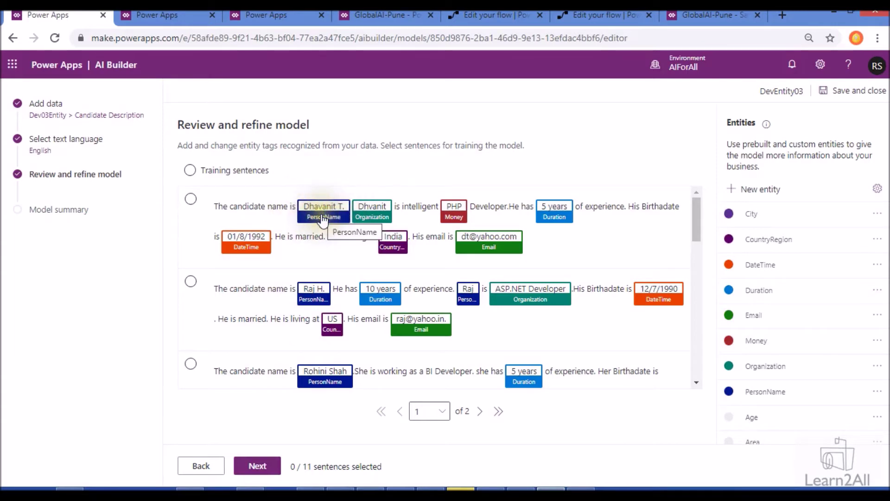
{"action": "scroll", "coordinate": [324, 221], "scroll_direction": "down", "scroll_amount": 6}
{"action": "scroll", "coordinate": [323, 221], "scroll_direction": "down", "scroll_amount": 4}
{"action": "scroll", "coordinate": [323, 221], "scroll_direction": "up", "scroll_amount": 8}
{"action": "scroll", "coordinate": [324, 221], "scroll_direction": "up", "scroll_amount": 1}
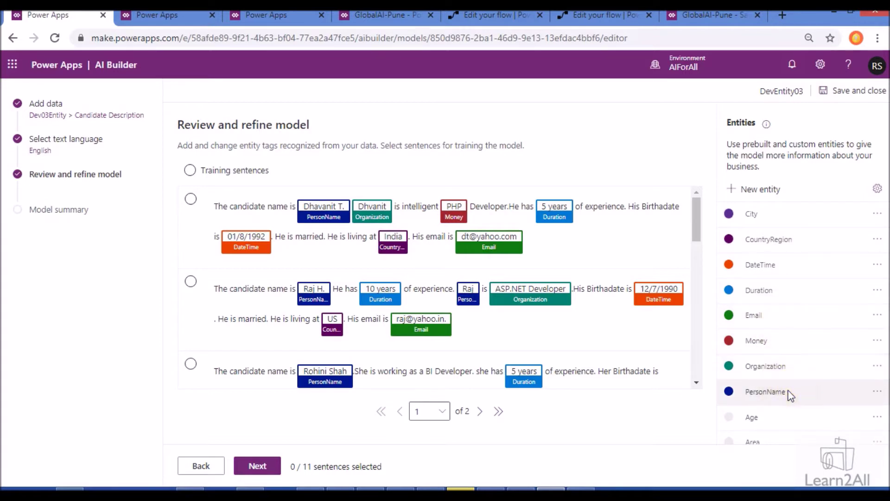
{"action": "left_click", "coordinate": [877, 189]}
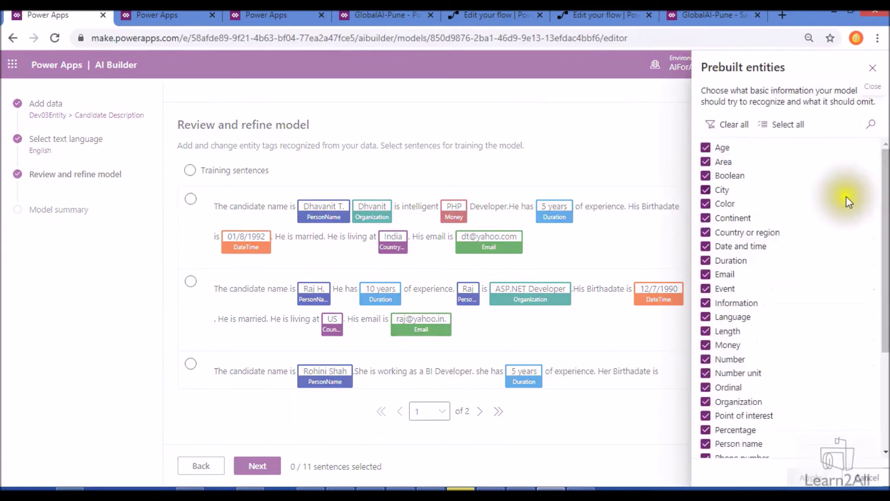
{"action": "scroll", "coordinate": [759, 260], "scroll_direction": "down", "scroll_amount": 3}
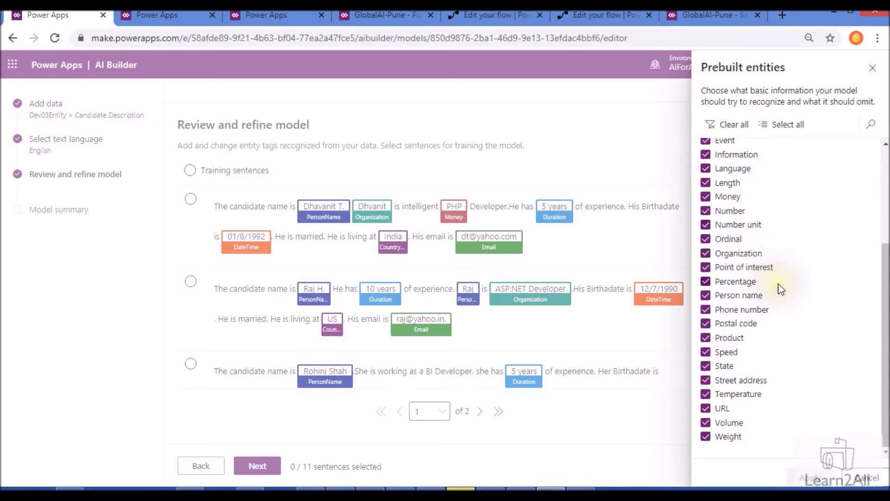
{"action": "scroll", "coordinate": [779, 290], "scroll_direction": "up", "scroll_amount": 3}
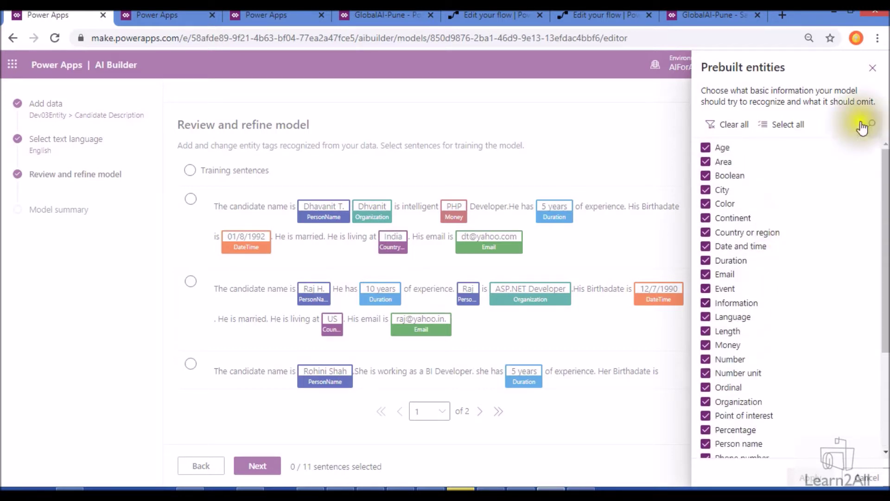
{"action": "left_click", "coordinate": [873, 69]}
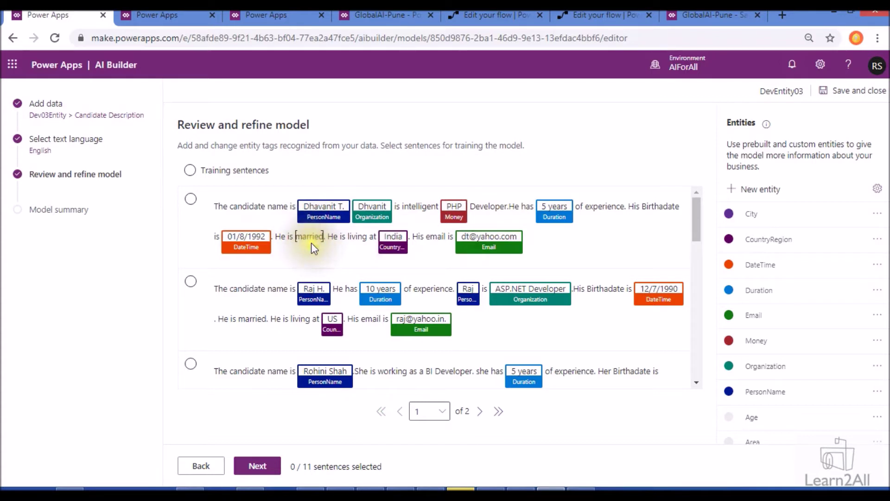
Start a new custom entity named Position with a tagged PHP Developer example
{"action": "left_click", "coordinate": [735, 195]}
{"action": "left_click", "coordinate": [731, 154]}
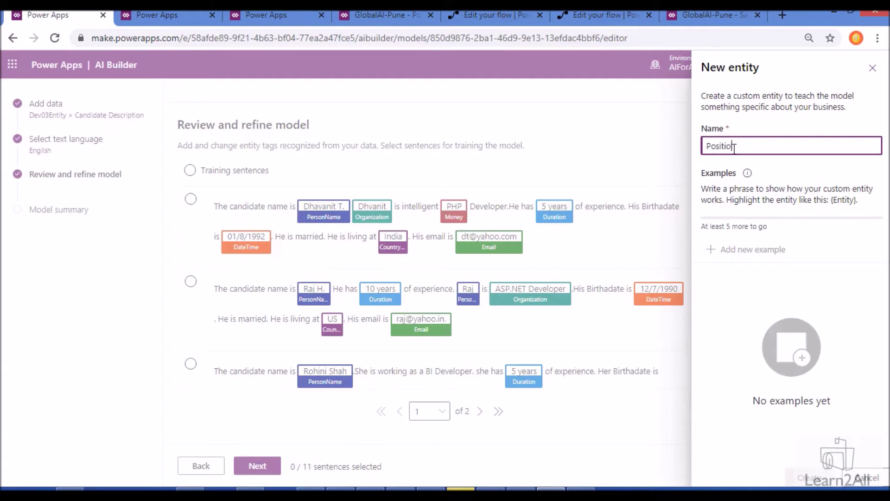
{"action": "left_click", "coordinate": [728, 253]}
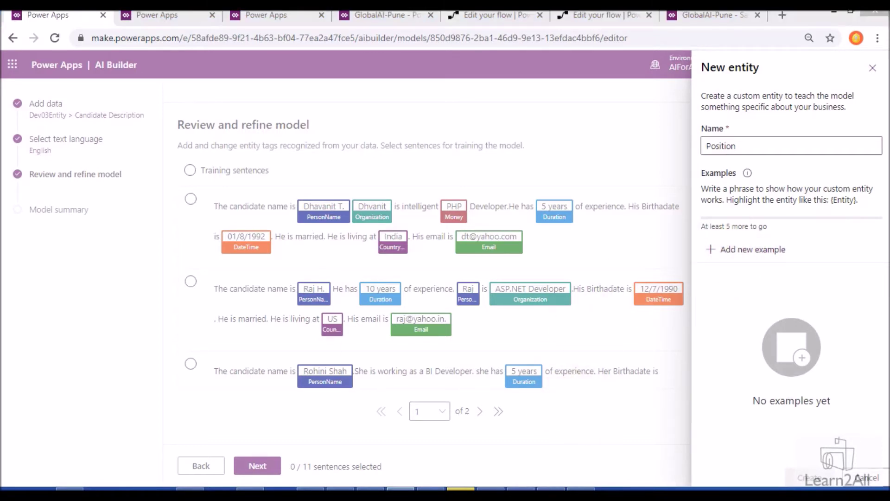
{"action": "left_click", "coordinate": [746, 250]}
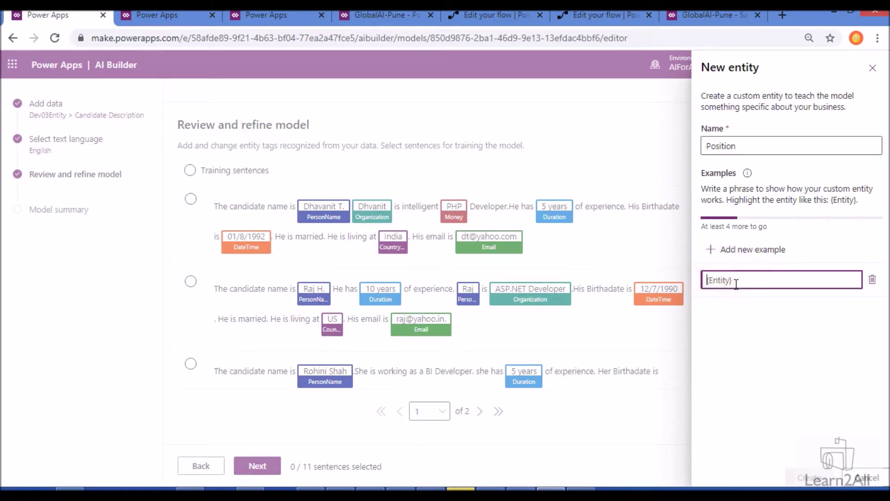
{"action": "type", "text": "He is working as {PHP Developer}"}
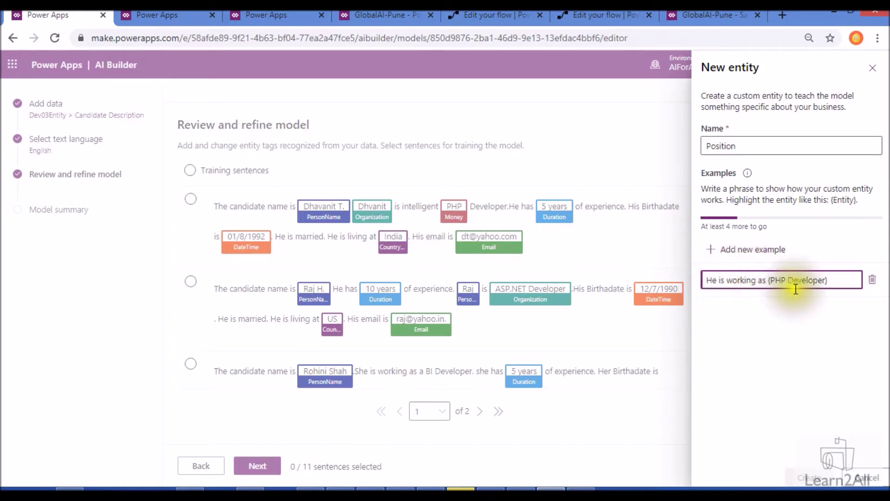
{"action": "left_click", "coordinate": [729, 252]}
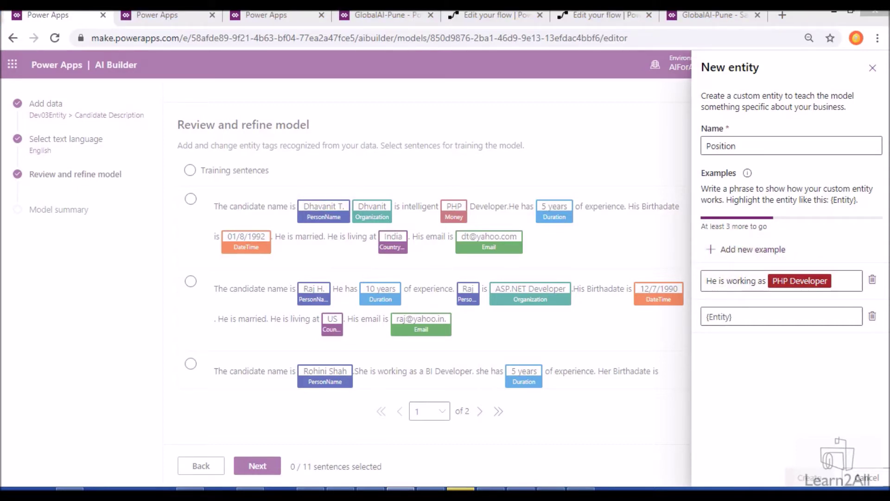
Add tagged SharePoint Developer and Power Platform Specialist examples to Position
{"action": "left_click", "coordinate": [736, 319]}
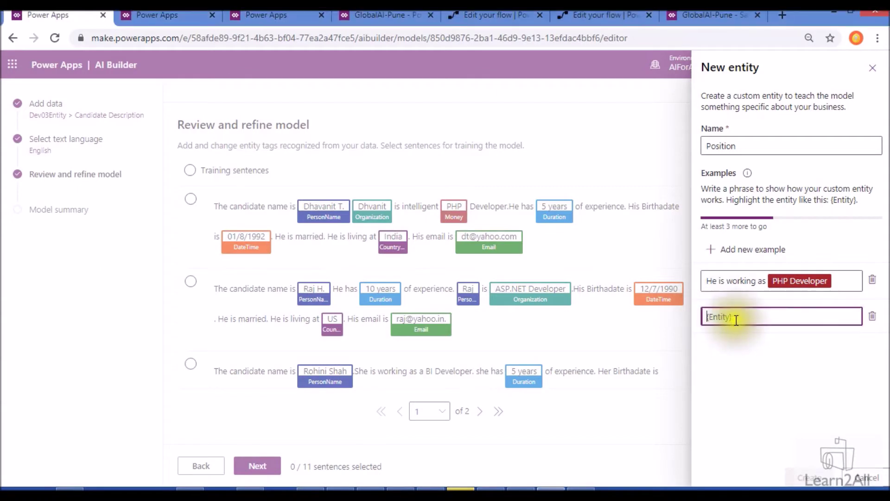
{"action": "type", "text": "She is working as {SharePoint Developer}"}
{"action": "left_click", "coordinate": [738, 332]}
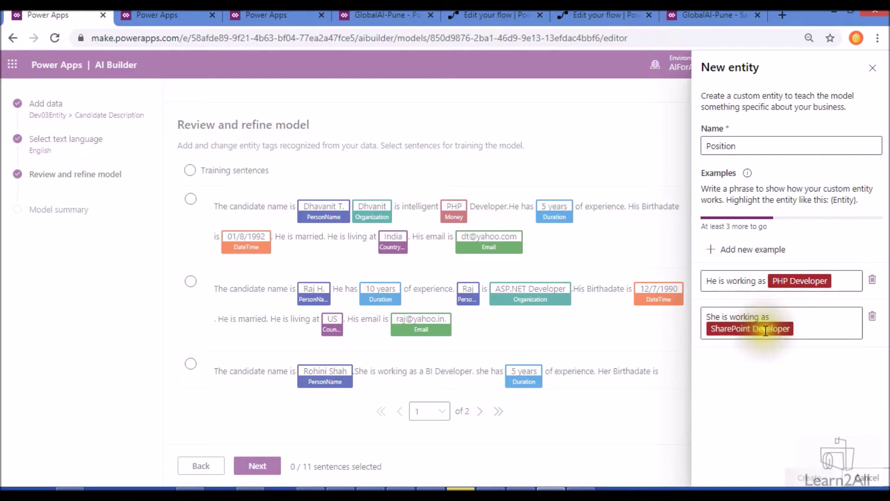
{"action": "left_click", "coordinate": [727, 251]}
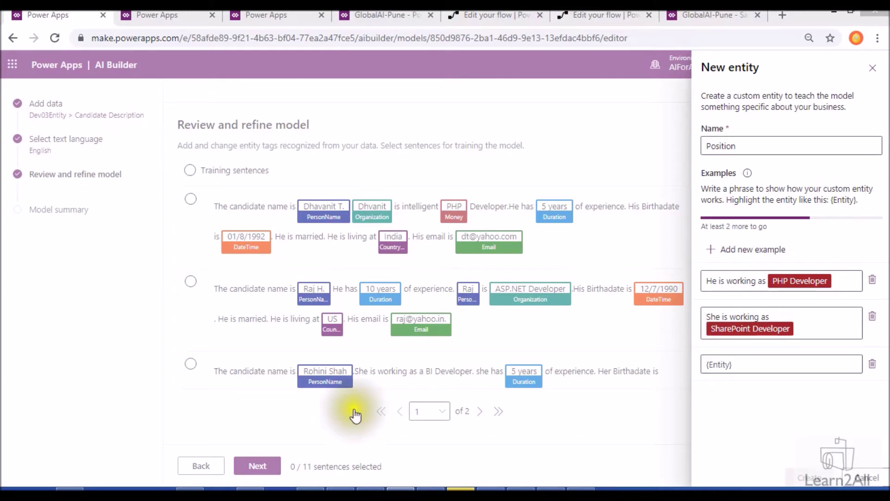
{"action": "left_click", "coordinate": [808, 365]}
{"action": "type", "text": "He is {Power Platform Specialist}"}
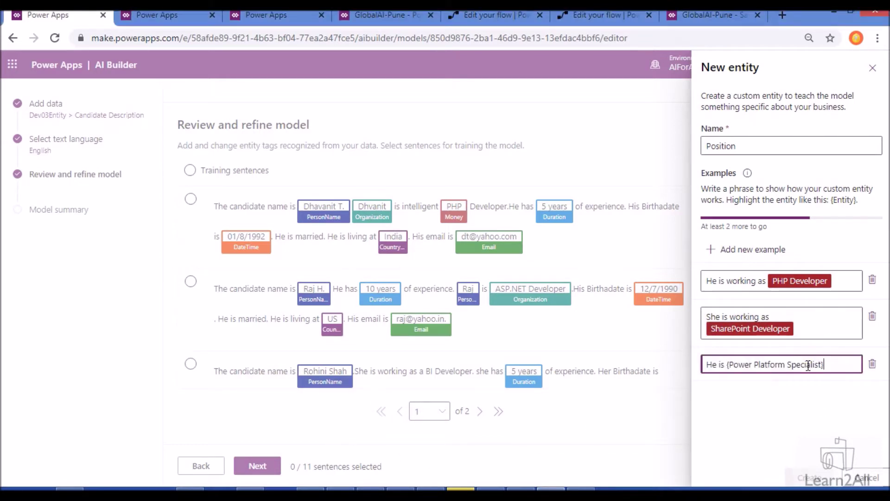
{"action": "left_click", "coordinate": [791, 402]}
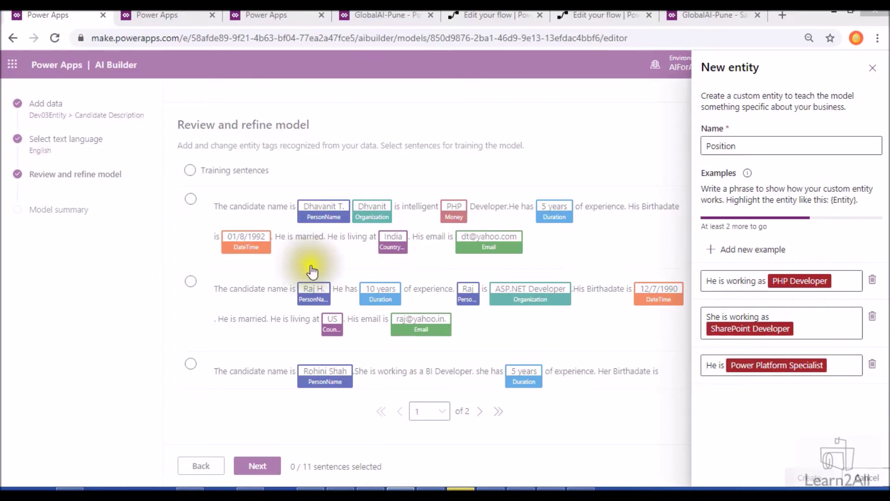
Add tagged Android Developer and Content Writer examples, then create the Position entity
{"action": "left_click", "coordinate": [712, 251]}
{"action": "left_click", "coordinate": [738, 400]}
{"action": "type", "text": "He is {Android Developer}"}
{"action": "left_click", "coordinate": [732, 415]}
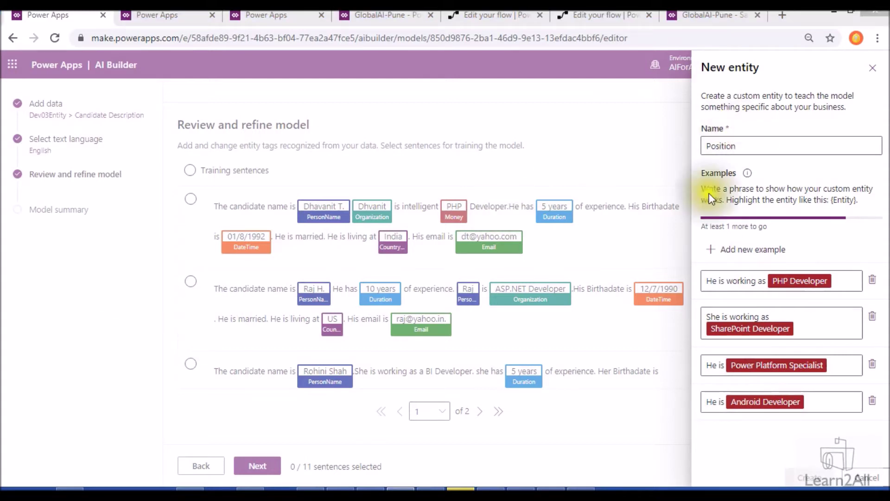
{"action": "left_click", "coordinate": [717, 250]}
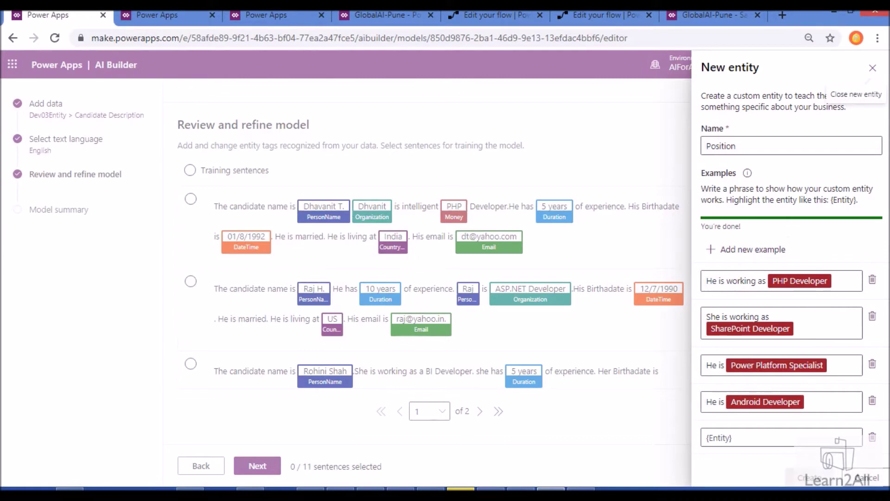
{"action": "left_click", "coordinate": [806, 436]}
{"action": "type", "text": "Professionally he is working as {Content Writer}"}
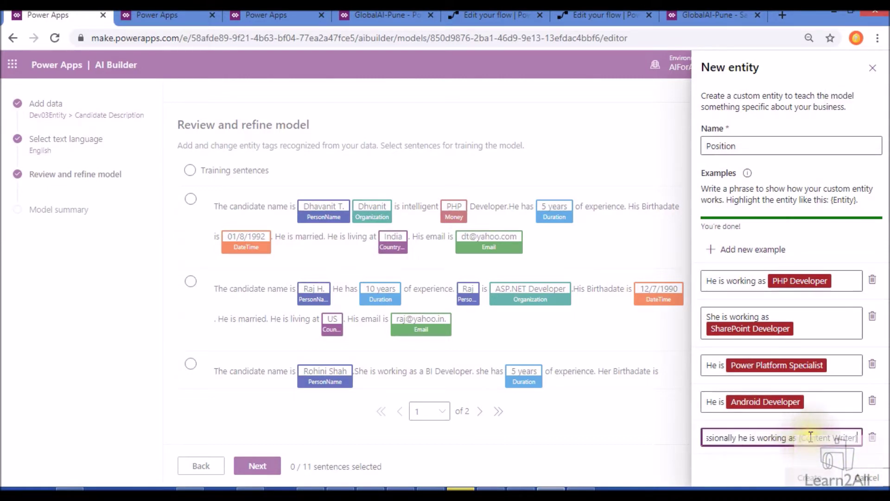
{"action": "left_click", "coordinate": [775, 466]}
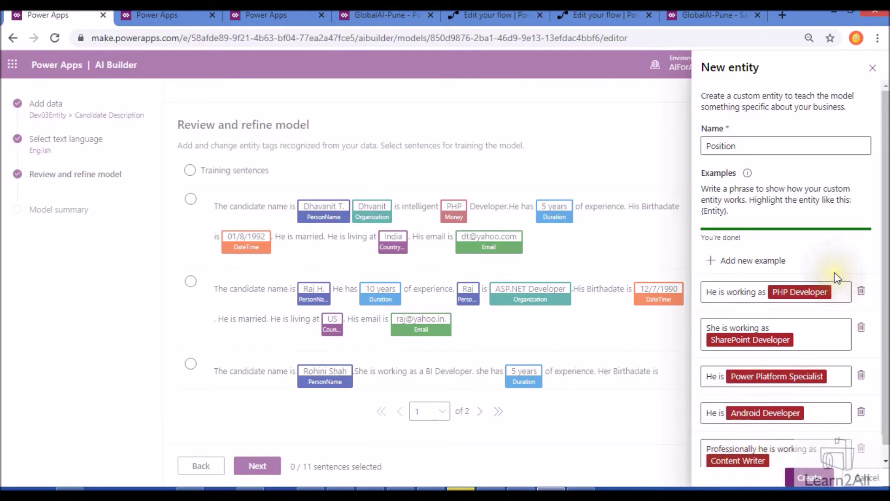
{"action": "scroll", "coordinate": [797, 302], "scroll_direction": "down", "scroll_amount": 1}
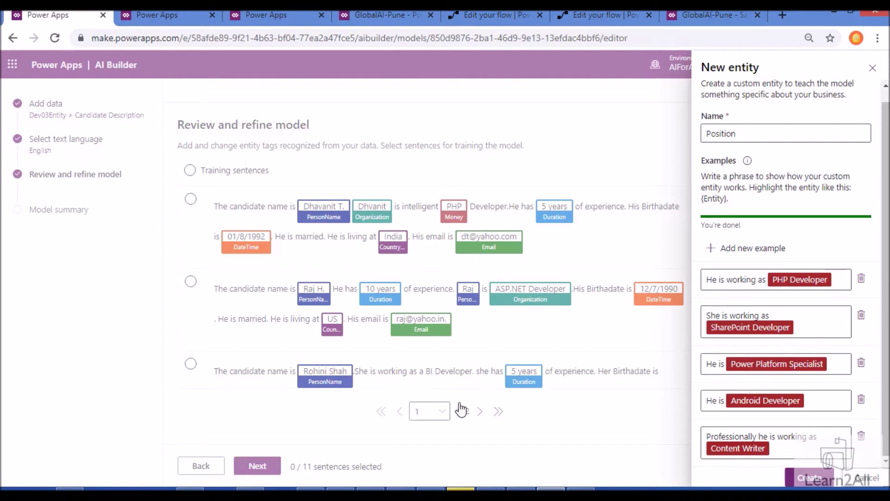
{"action": "left_click", "coordinate": [827, 482]}
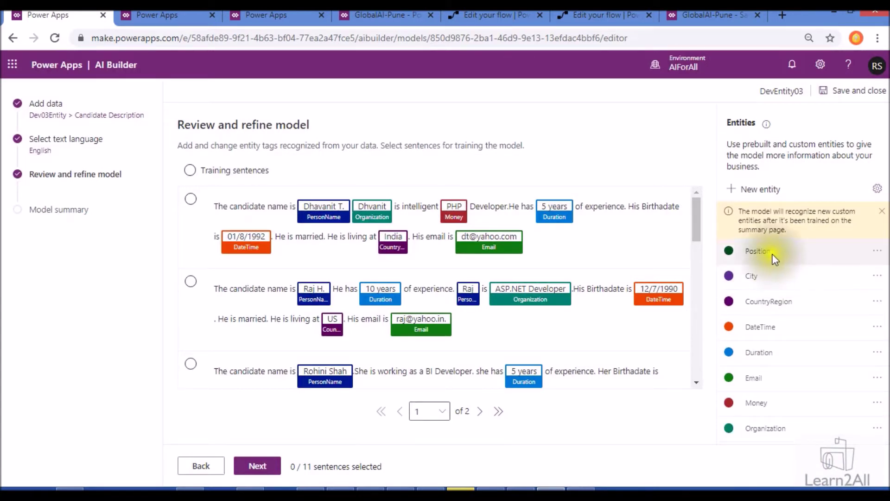
Start a new custom entity named RelationshipStatus with the example 'He is {single}'
{"action": "left_click", "coordinate": [760, 189]}
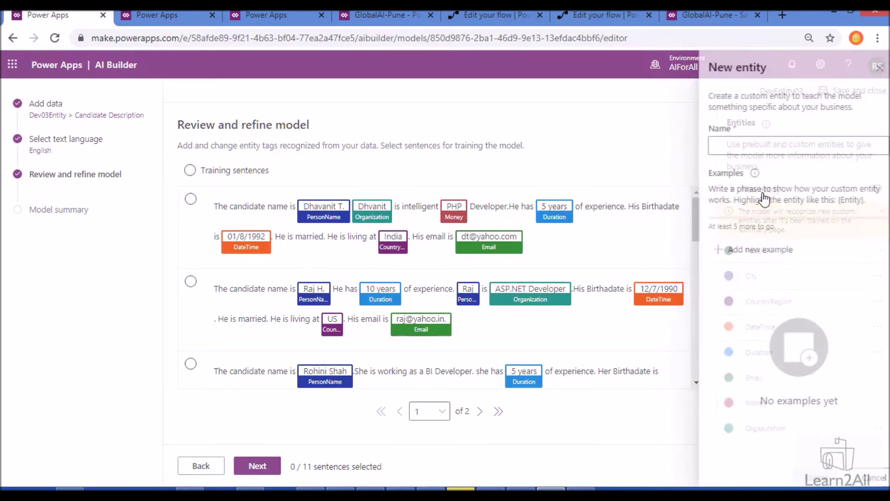
{"action": "left_click", "coordinate": [755, 146]}
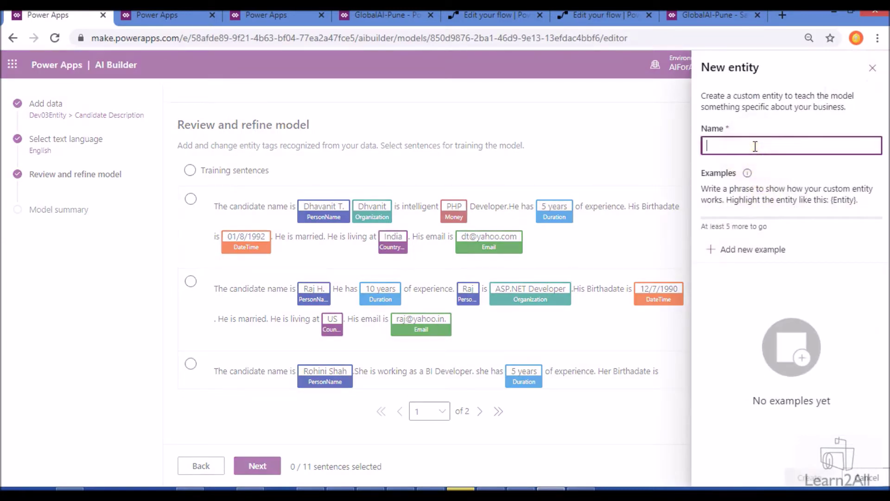
{"action": "type", "text": "RelationshipStatus"}
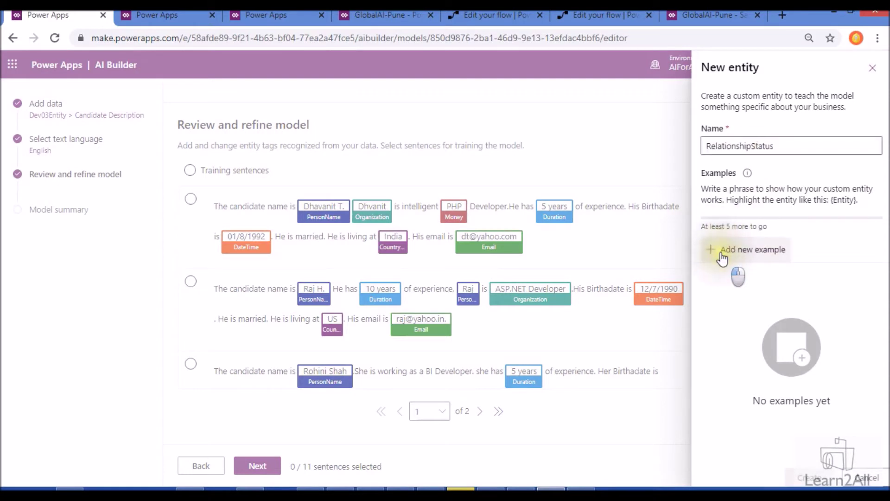
{"action": "left_click", "coordinate": [742, 252]}
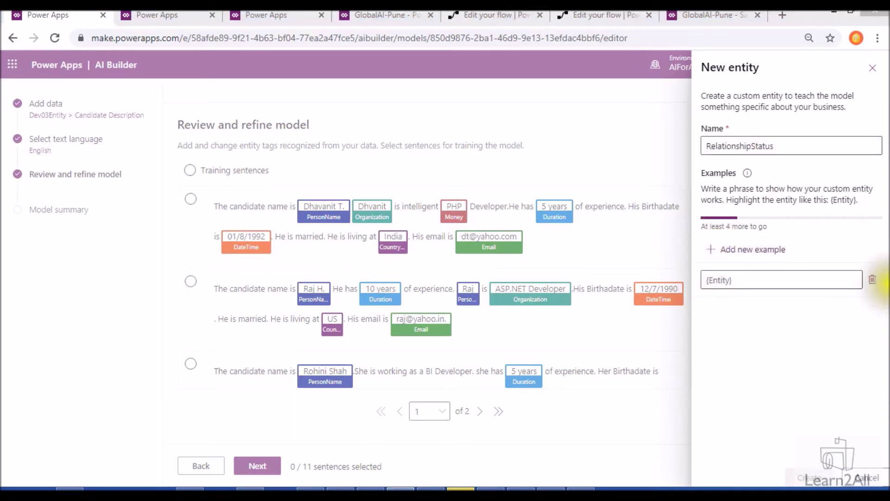
{"action": "left_click", "coordinate": [743, 281]}
{"action": "type", "text": "He is {single}"}
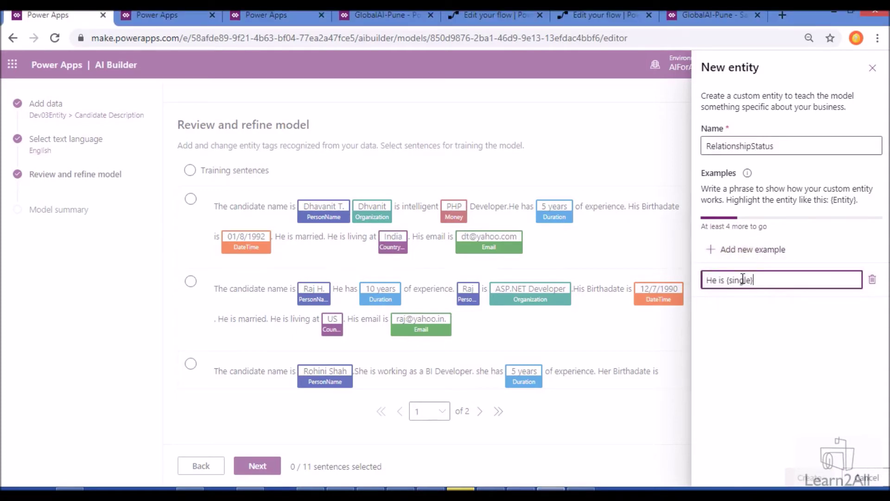
{"action": "left_click", "coordinate": [745, 249]}
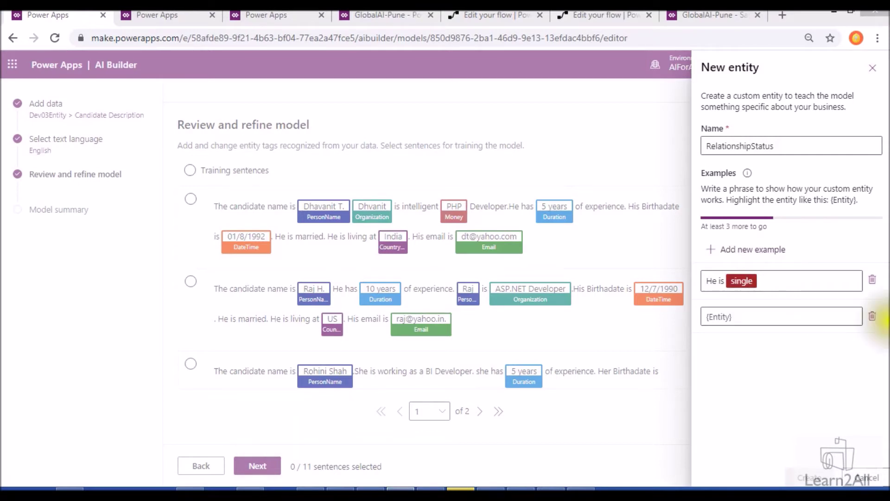
Add the example 'She is {single}' and an example tagging married
{"action": "left_click", "coordinate": [751, 315]}
{"action": "type", "text": "She is {single}"}
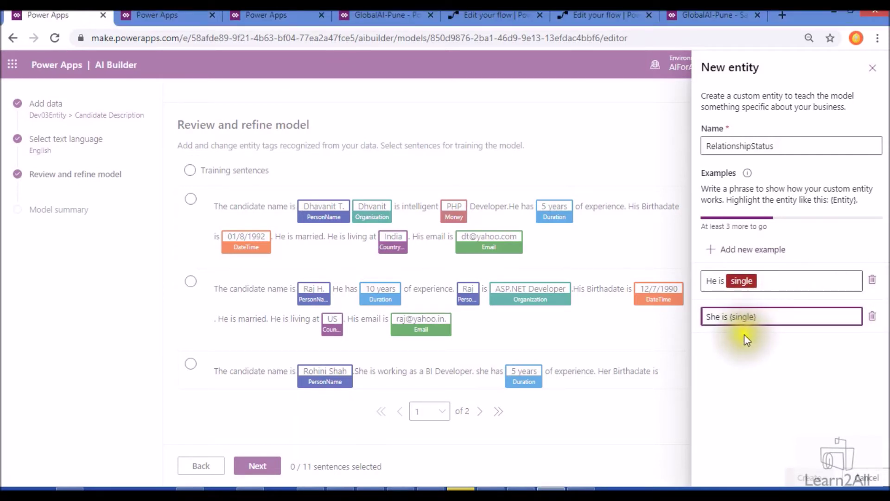
{"action": "left_click", "coordinate": [724, 249]}
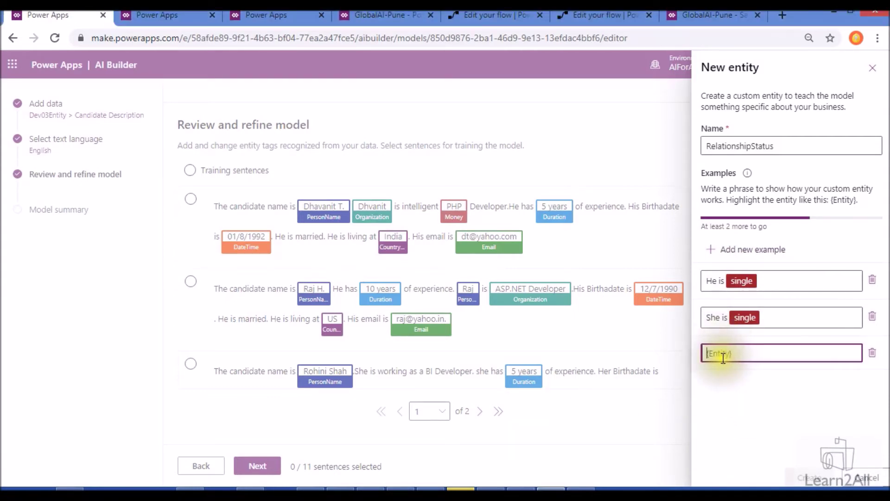
{"action": "type", "text": "He is {married}"}
{"action": "left_click", "coordinate": [789, 395]}
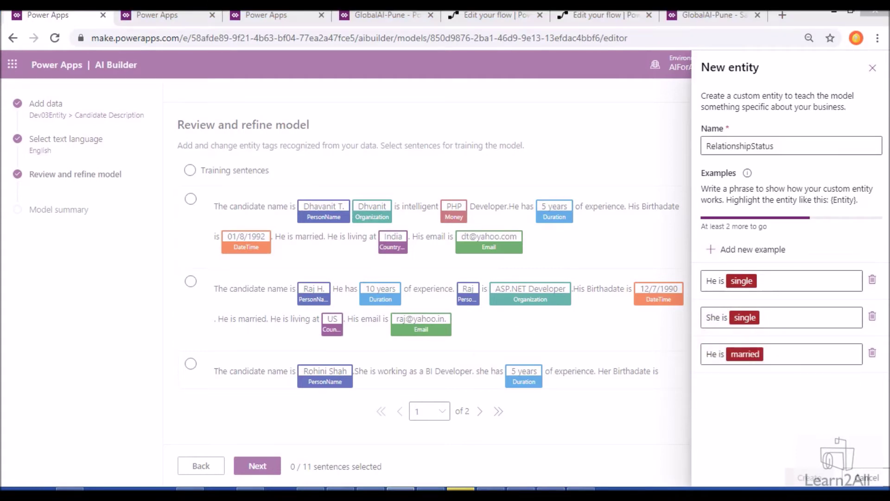
Add 'She is {single mother}' and an unmarried example, then create RelationshipStatus
{"action": "left_click", "coordinate": [747, 250]}
{"action": "left_click", "coordinate": [745, 389]}
{"action": "type", "text": "She is {single mother}"}
{"action": "left_click", "coordinate": [757, 415]}
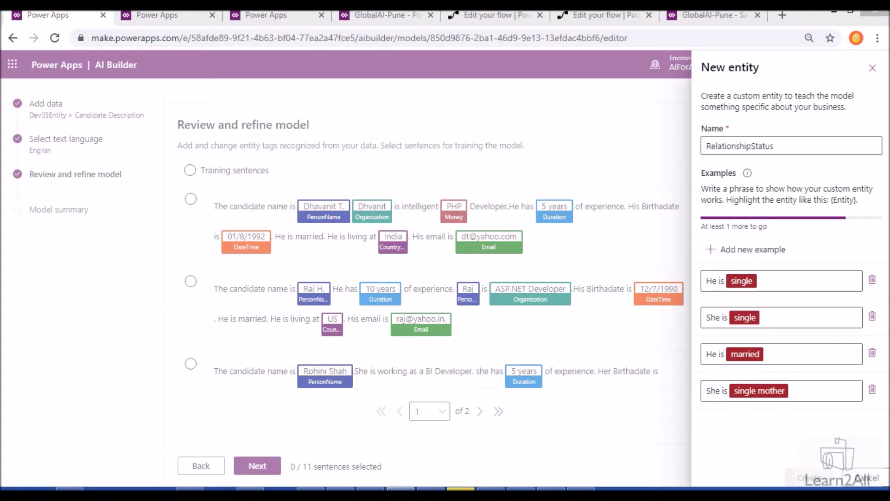
{"action": "left_click", "coordinate": [716, 249]}
{"action": "left_click", "coordinate": [749, 430]}
{"action": "type", "text": "He is {unmarried}"}
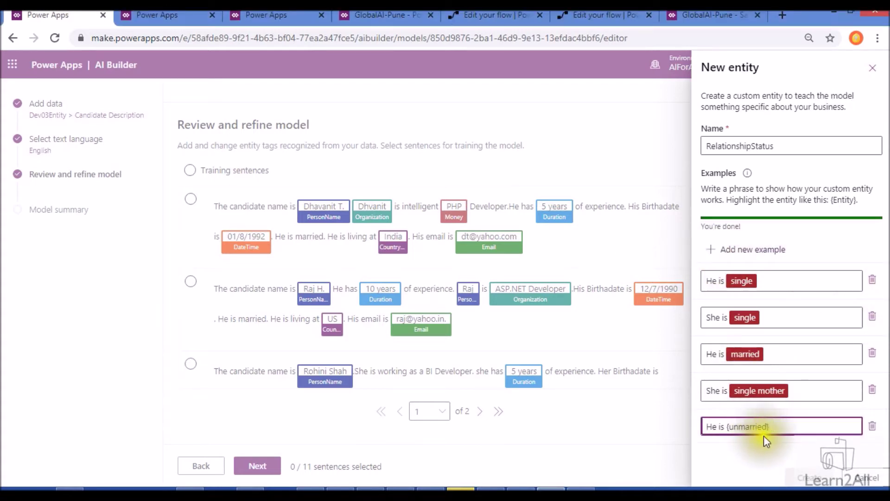
{"action": "left_click", "coordinate": [771, 452]}
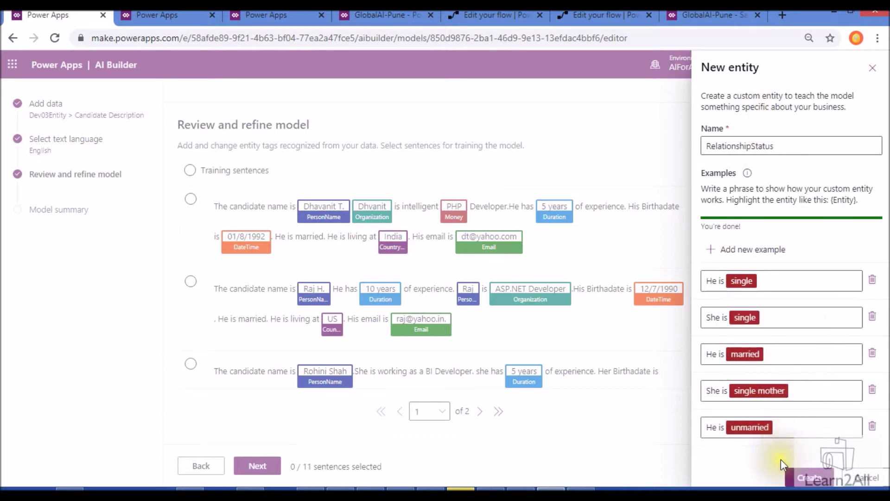
{"action": "left_click", "coordinate": [815, 480]}
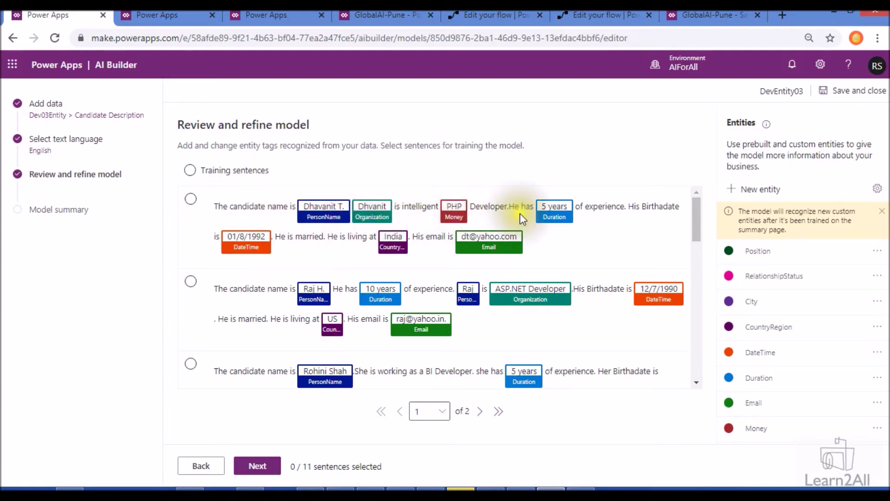
In the first sentence, remove the wrong Organization tag on the name and Money tag on PHP
{"action": "right_click", "coordinate": [371, 224]}
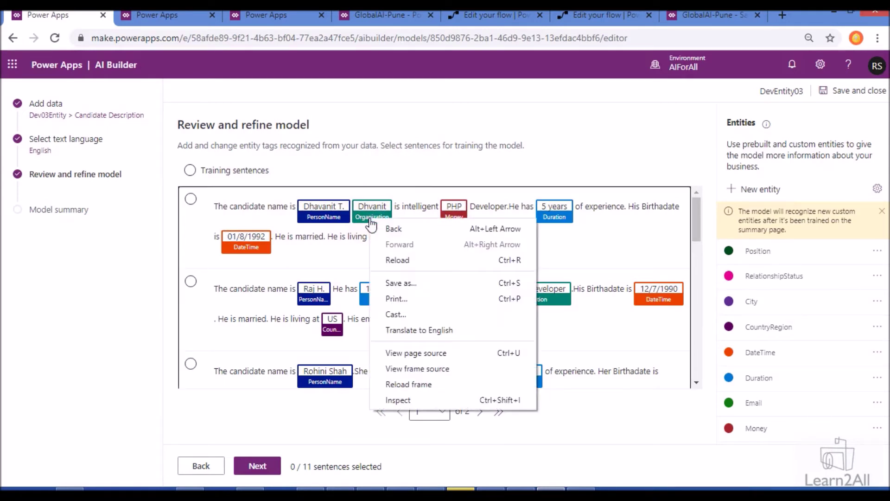
{"action": "key", "text": "Escape"}
{"action": "left_click", "coordinate": [371, 225]}
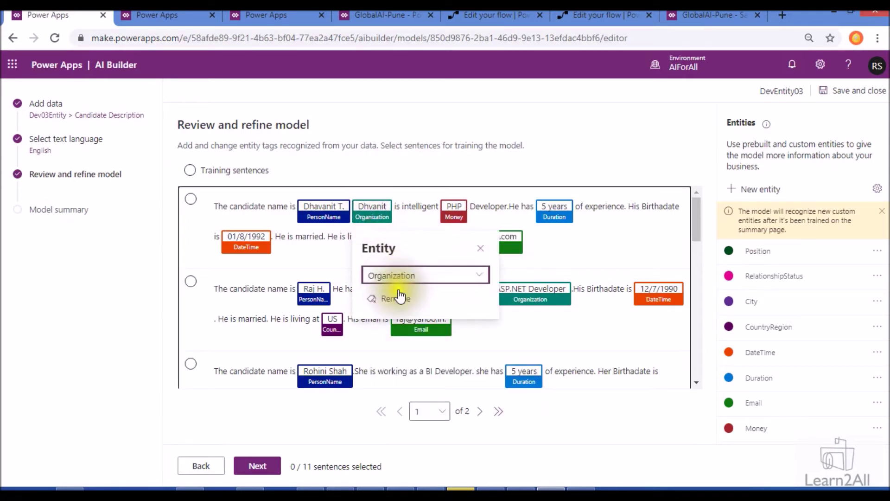
{"action": "left_click", "coordinate": [392, 302]}
{"action": "left_click", "coordinate": [444, 218]}
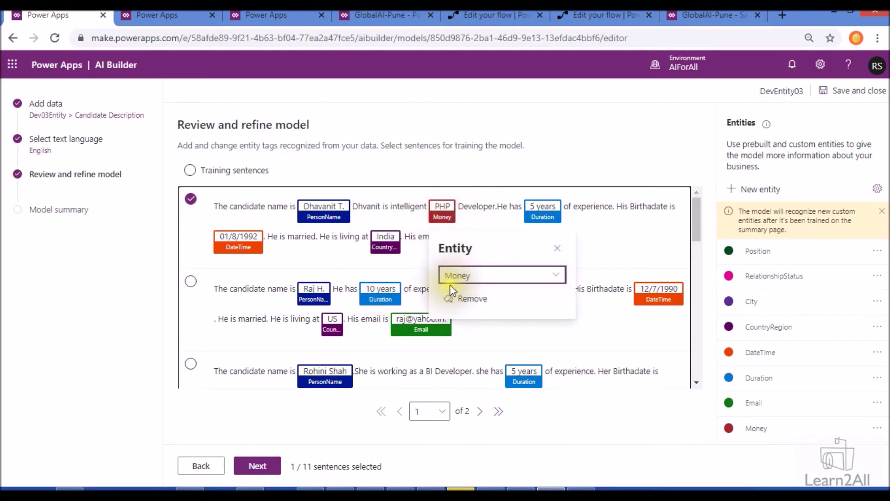
{"action": "left_click", "coordinate": [452, 299]}
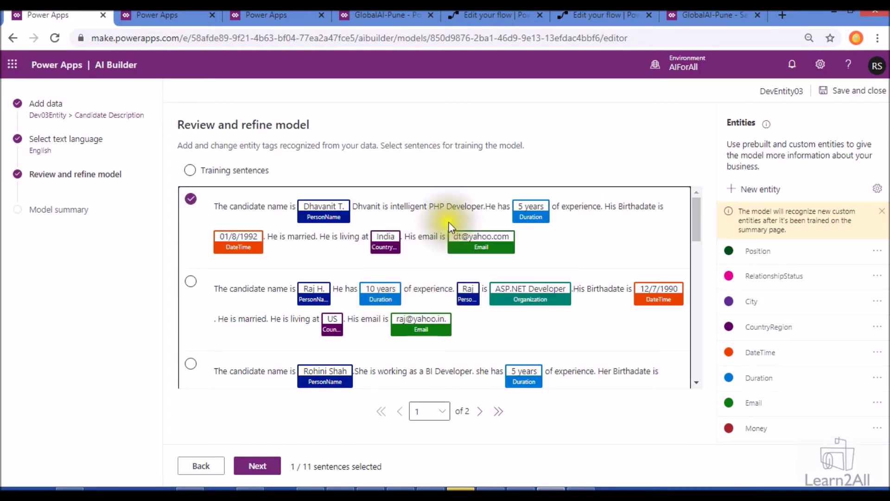
Tag PHP Developer as Position and married as RelationshipStatus
{"action": "double_click", "coordinate": [438, 205]}
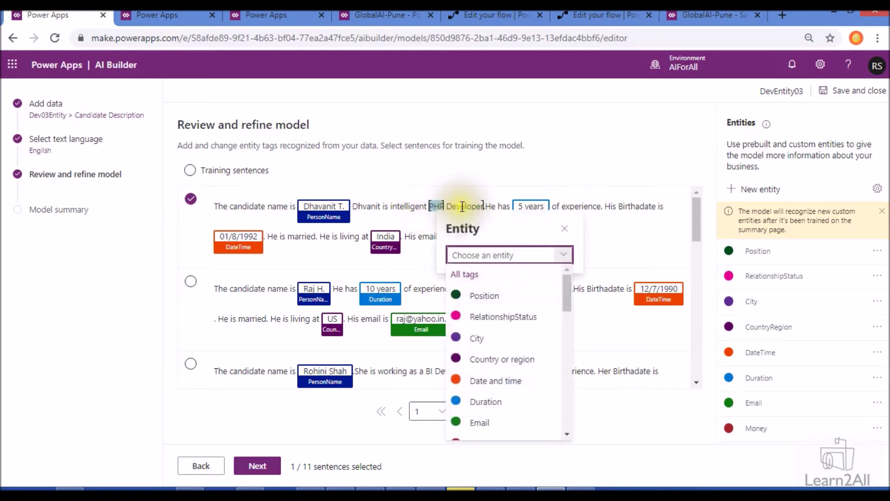
{"action": "left_click", "coordinate": [463, 206], "text": "shift"}
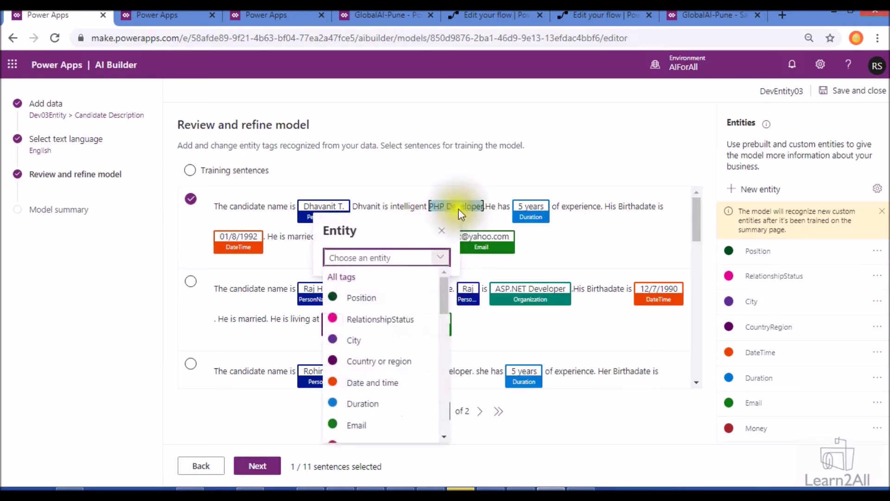
{"action": "left_click", "coordinate": [369, 298]}
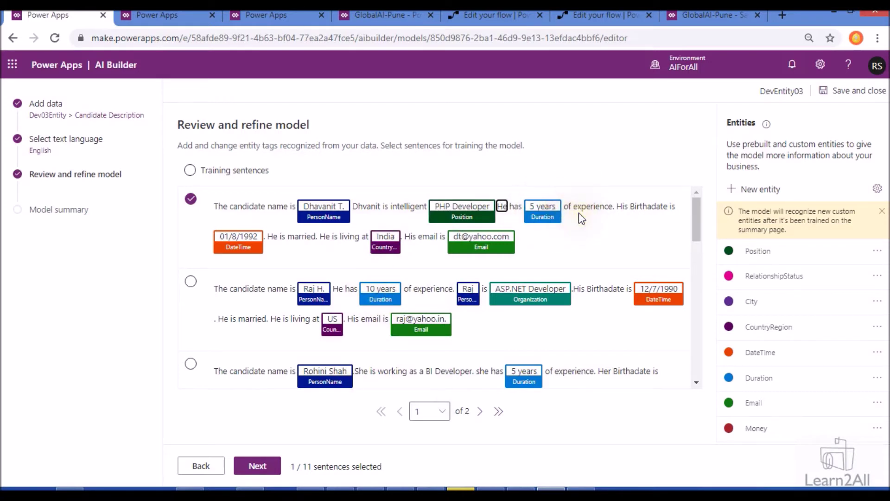
{"action": "left_click", "coordinate": [295, 237]}
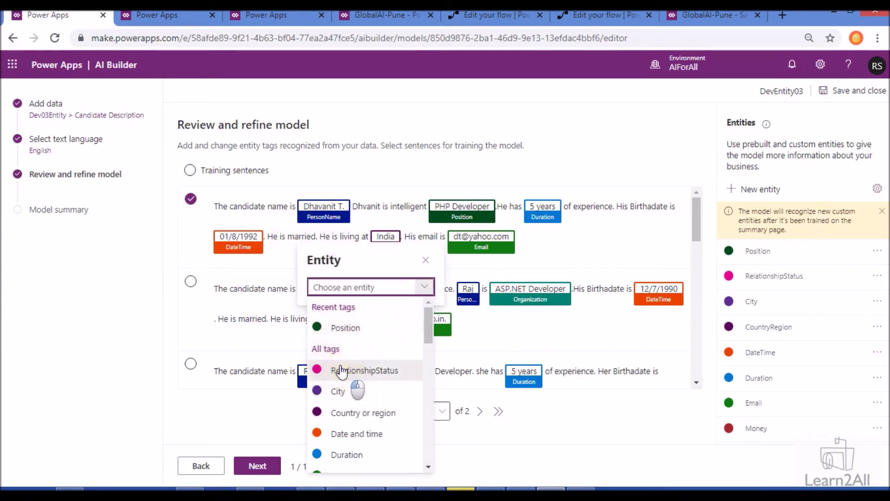
{"action": "left_click", "coordinate": [342, 370]}
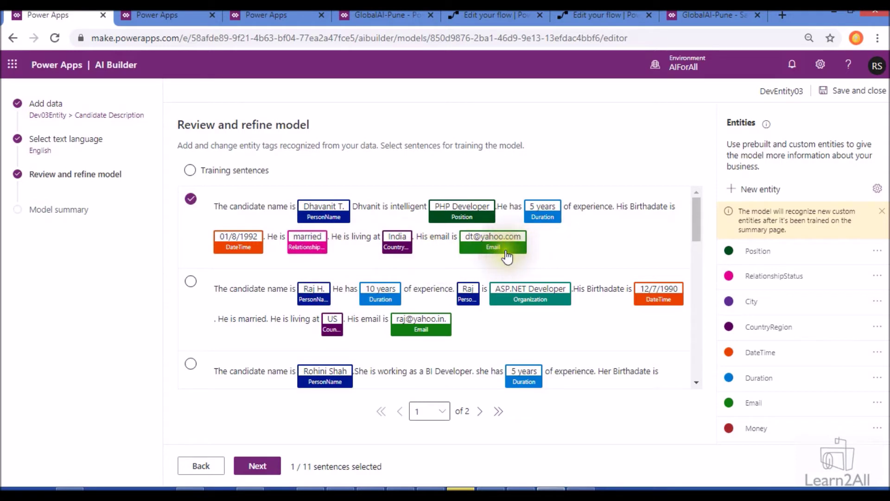
{"action": "scroll", "coordinate": [482, 248], "scroll_direction": "down", "scroll_amount": 3}
{"action": "scroll", "coordinate": [482, 246], "scroll_direction": "up", "scroll_amount": 2}
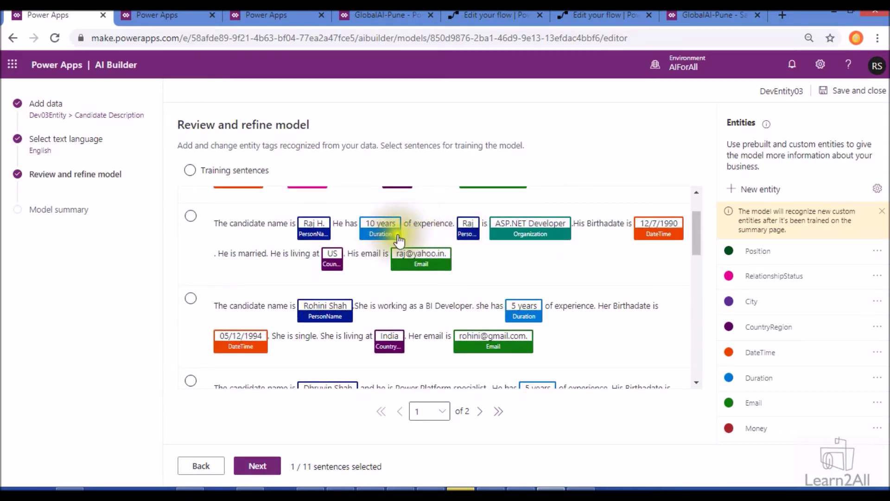
In the second sentence, remove the PersonName tag on the name and Organization tag on ASP.NET Developer
{"action": "left_click", "coordinate": [468, 234]}
{"action": "left_click", "coordinate": [375, 315]}
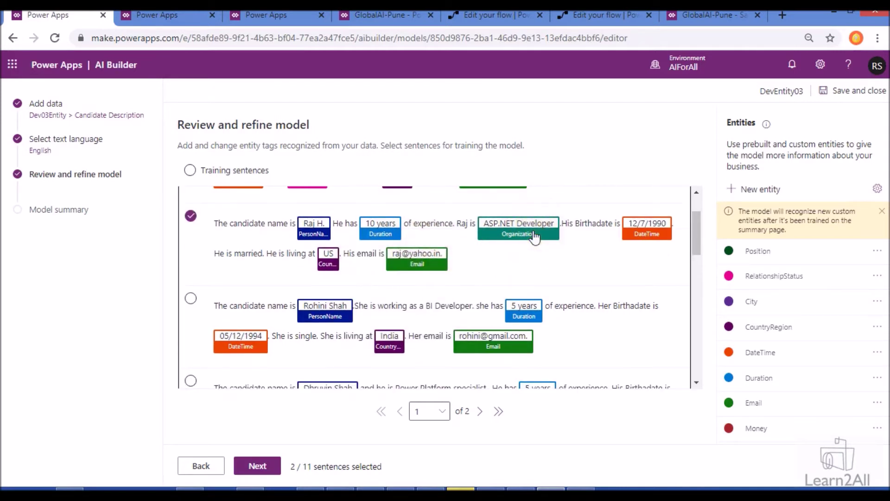
{"action": "left_click", "coordinate": [519, 232]}
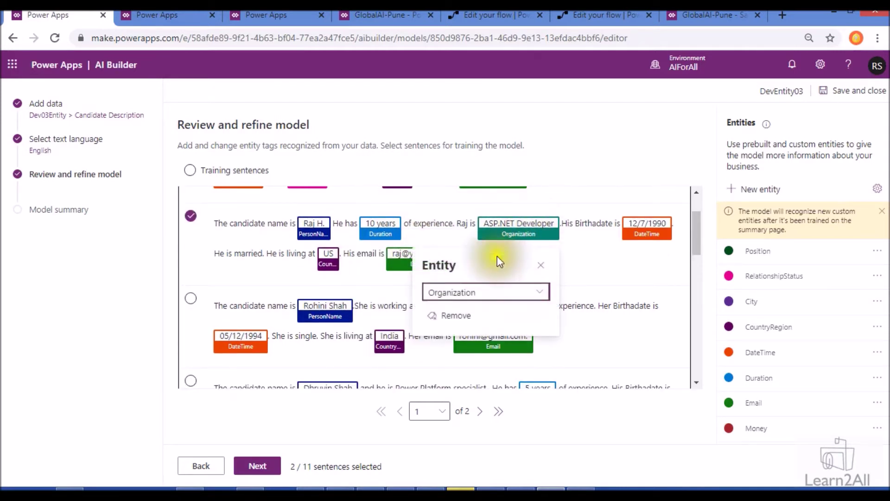
{"action": "left_click", "coordinate": [436, 315]}
Tag ASP.NET Developer as Position and married as RelationshipStatus
{"action": "left_click_drag", "start_coordinate": [485, 219], "coordinate": [547, 223]}
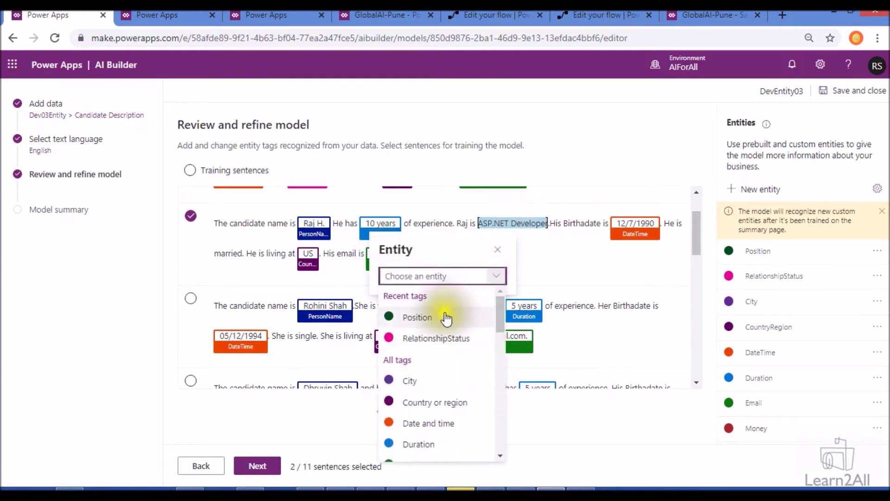
{"action": "left_click", "coordinate": [432, 317]}
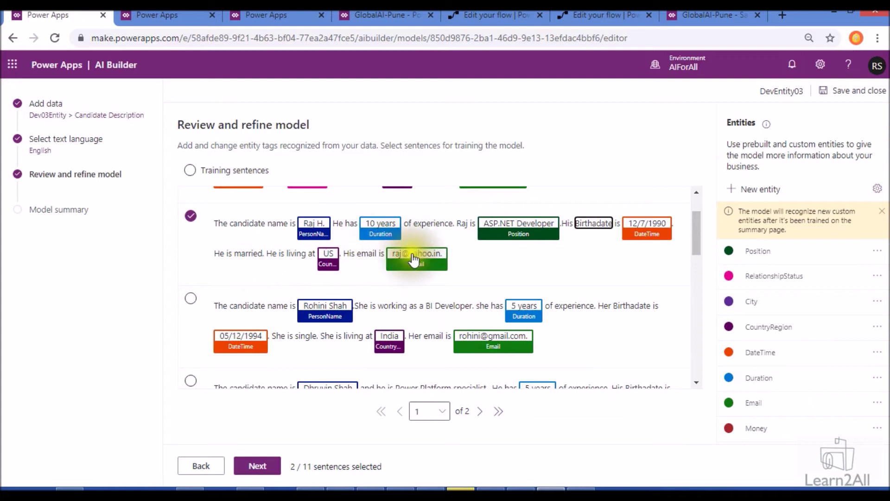
{"action": "left_click", "coordinate": [255, 253]}
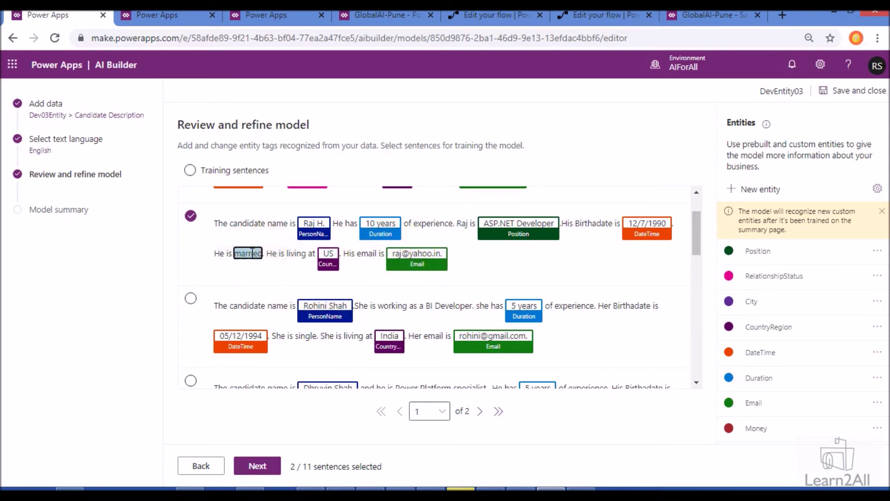
{"action": "left_click", "coordinate": [317, 173]}
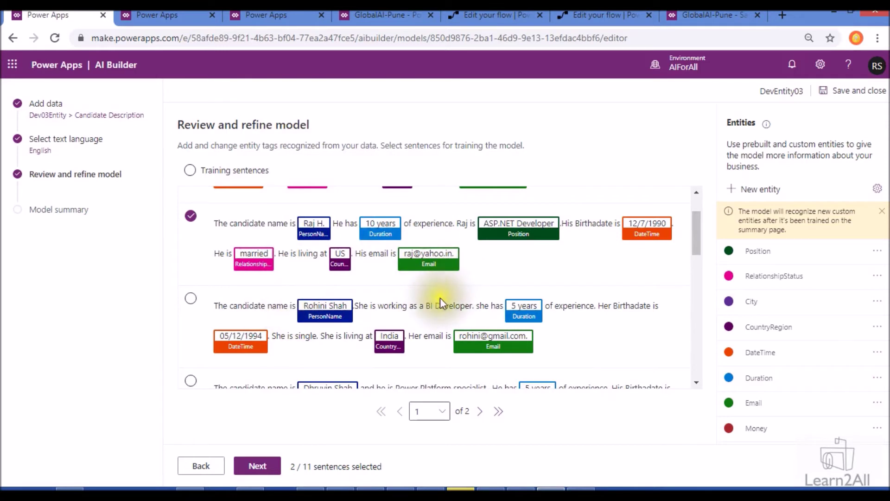
Clear the mistaken DateTime tag from BI in the third sentence
{"action": "left_click", "coordinate": [429, 304]}
{"action": "left_click", "coordinate": [463, 306]}
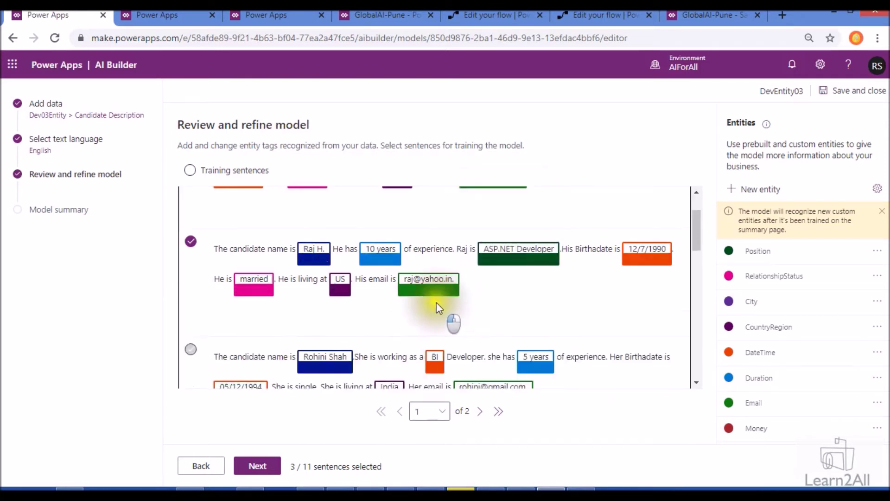
{"action": "left_click", "coordinate": [435, 331]}
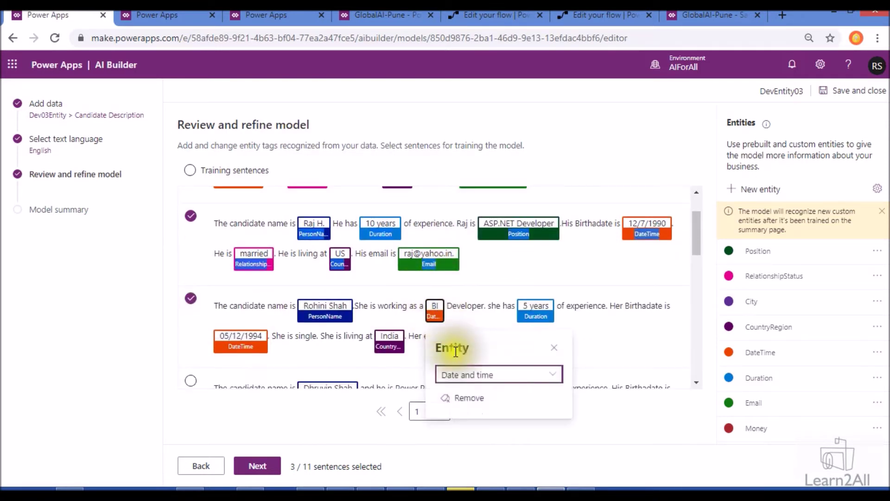
{"action": "left_click", "coordinate": [459, 397]}
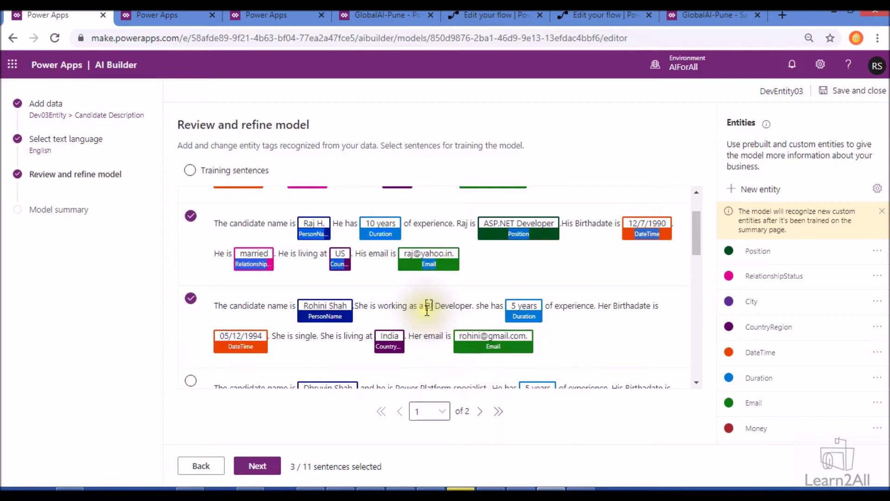
Tag BI Developer as Position and single as RelationshipStatus
{"action": "left_click_drag", "start_coordinate": [427, 309], "coordinate": [411, 306]}
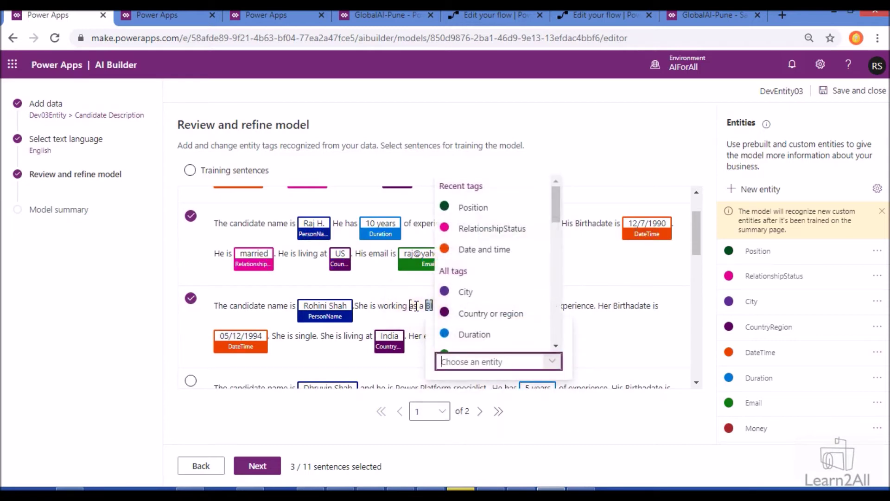
{"action": "left_click", "coordinate": [429, 305]}
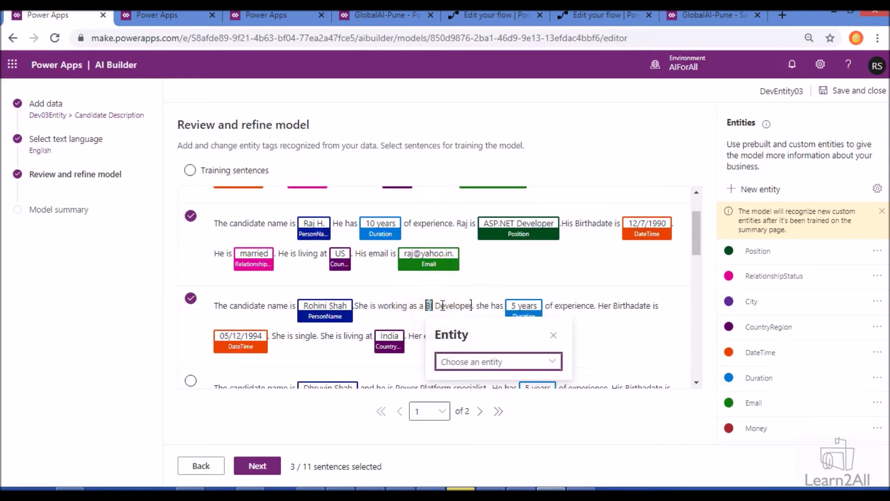
{"action": "left_click_drag", "start_coordinate": [443, 305], "coordinate": [470, 306]}
{"action": "left_click", "coordinate": [498, 204]}
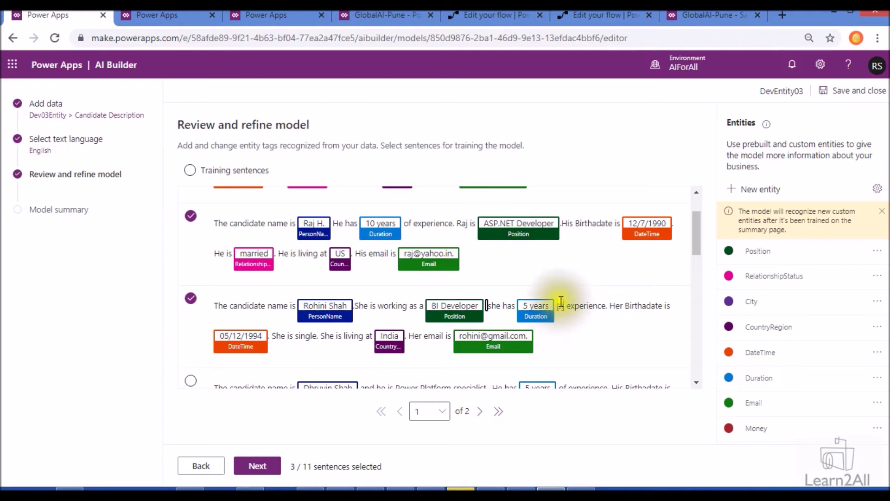
{"action": "double_click", "coordinate": [306, 335]}
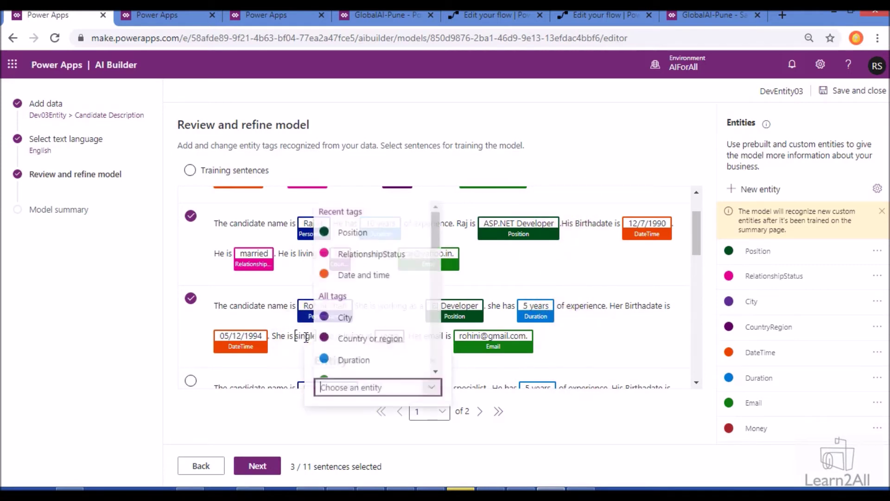
{"action": "left_click", "coordinate": [353, 254]}
{"action": "scroll", "coordinate": [429, 309], "scroll_direction": "down", "scroll_amount": 1}
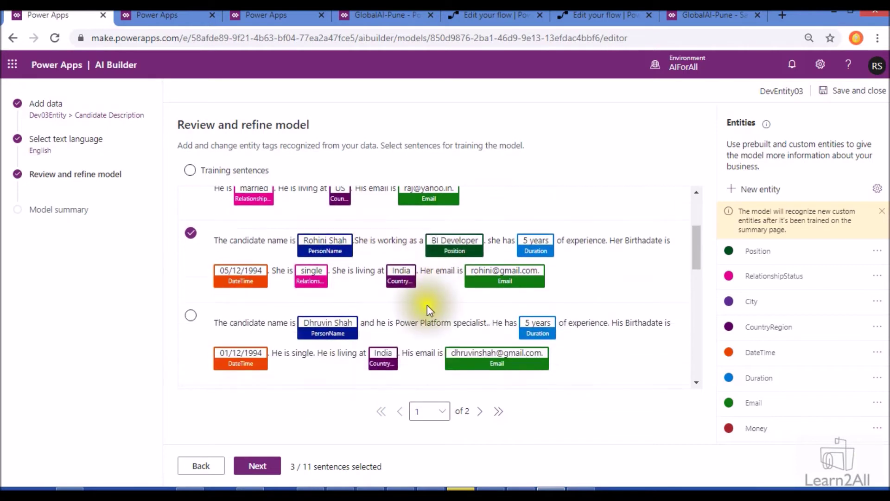
Tag Power Platform specialist as Position and its sentence's single as RelationshipStatus
{"action": "double_click", "coordinate": [410, 323]}
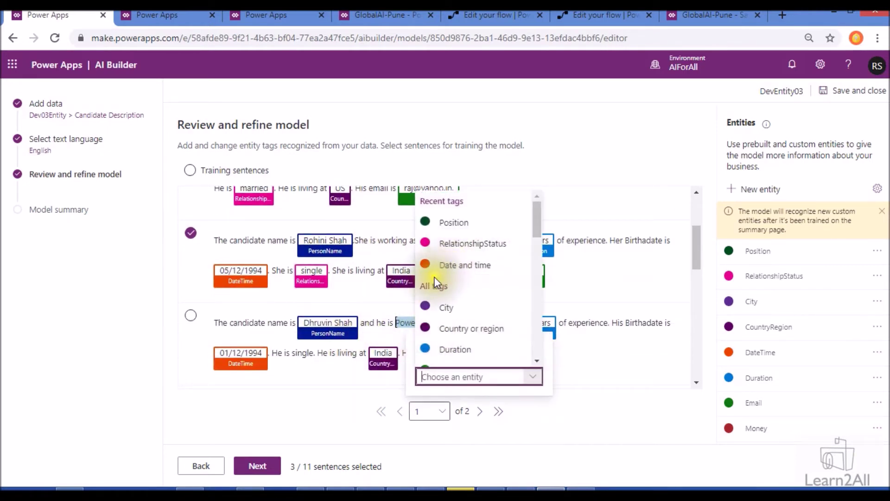
{"action": "left_click", "coordinate": [434, 302]}
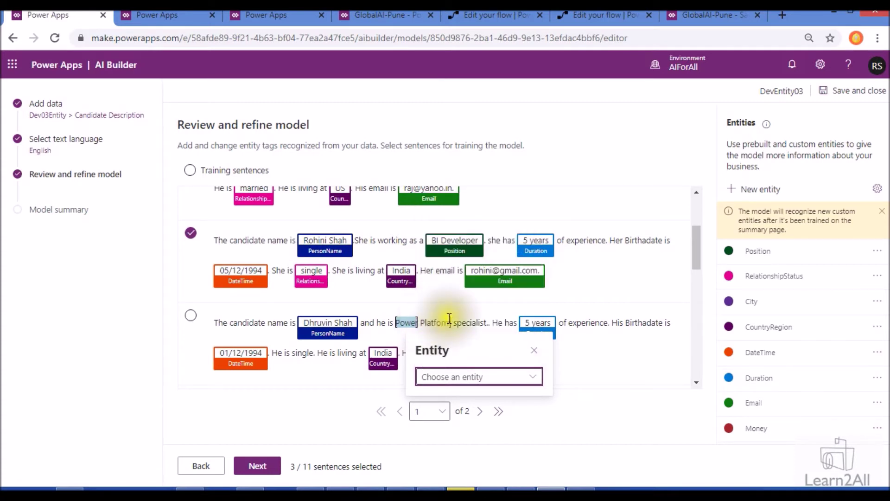
{"action": "left_click", "coordinate": [447, 322]}
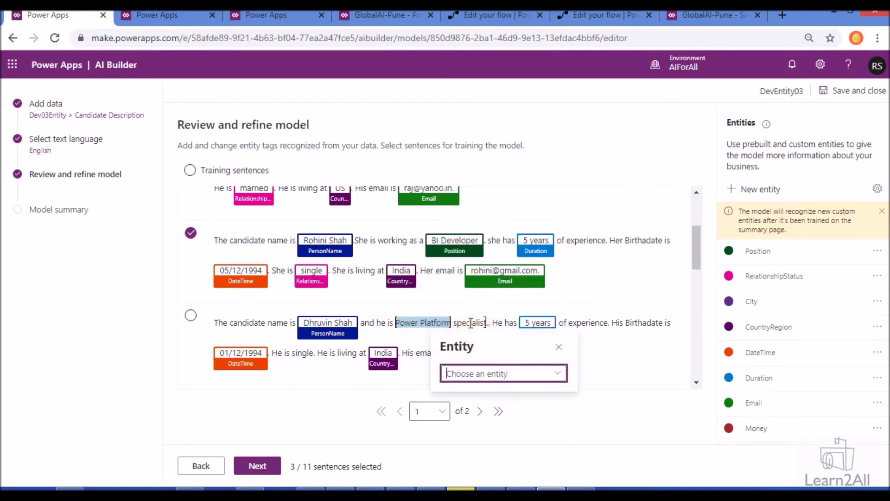
{"action": "left_click", "coordinate": [470, 322]}
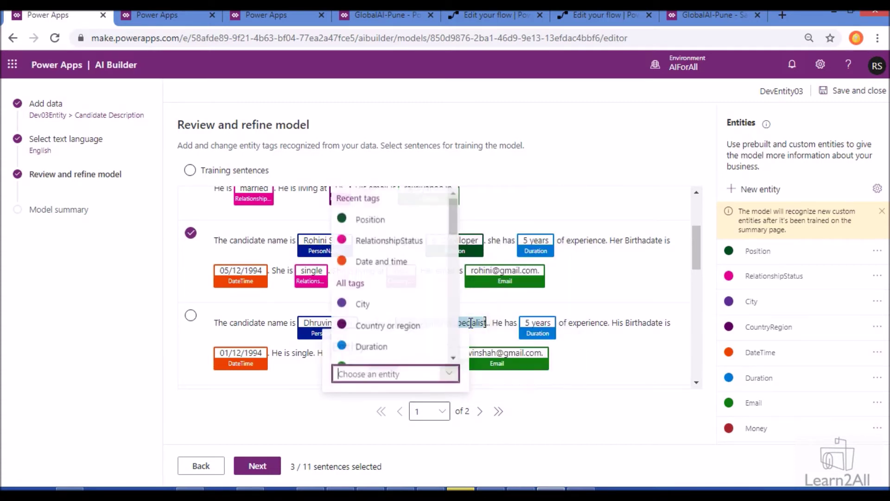
{"action": "left_click", "coordinate": [402, 219]}
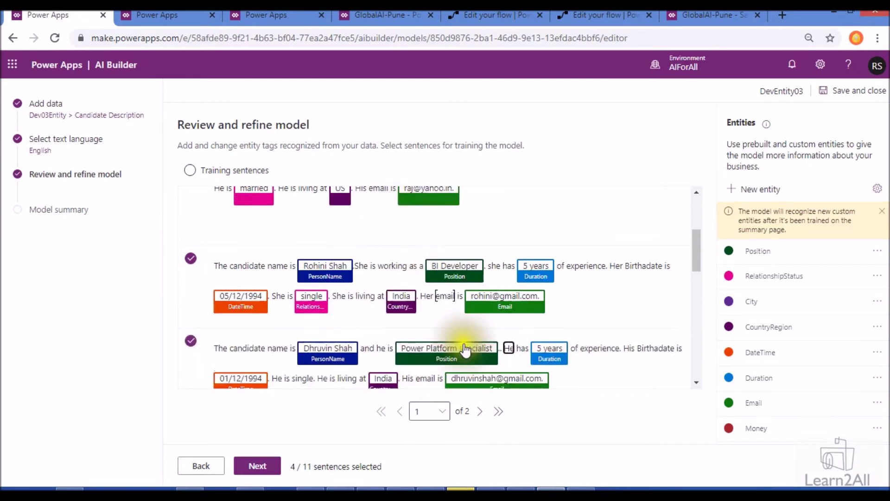
{"action": "scroll", "coordinate": [465, 351], "scroll_direction": "down", "scroll_amount": 3}
{"action": "left_click", "coordinate": [301, 247]}
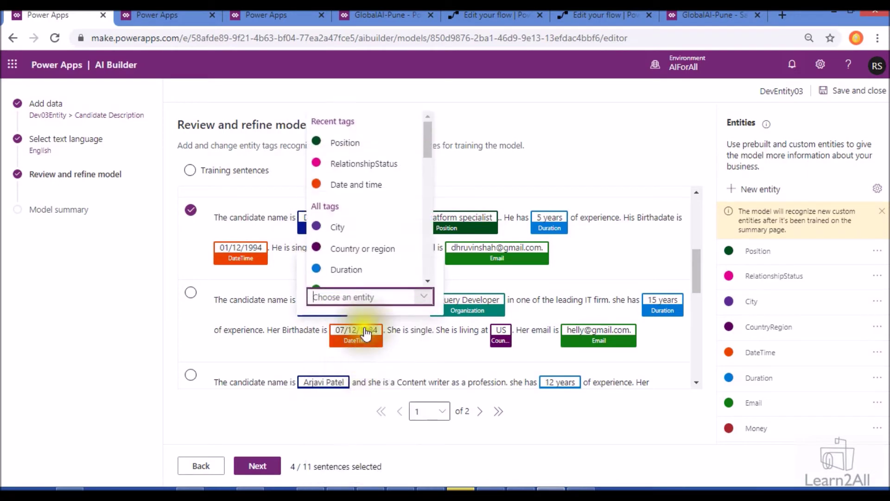
{"action": "left_click", "coordinate": [345, 164]}
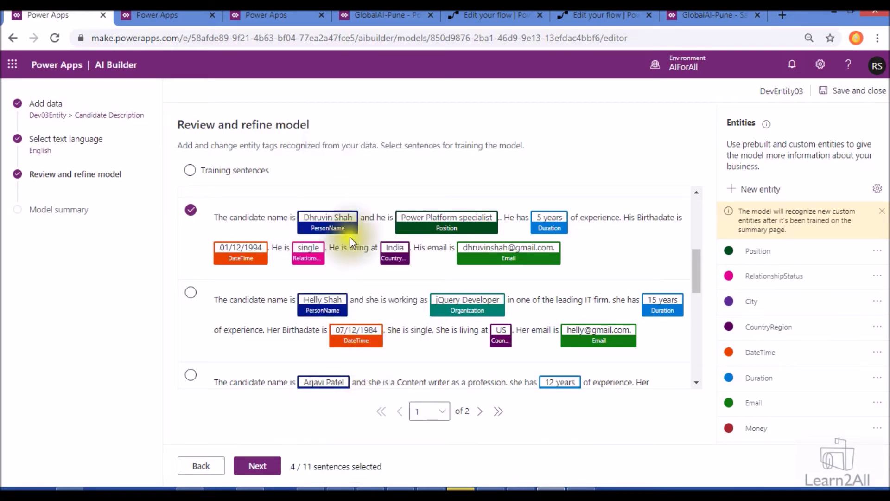
Remove the Organization tag from jQuery Developer and tag that sentence's single as RelationshipStatus
{"action": "scroll", "coordinate": [352, 248], "scroll_direction": "down", "scroll_amount": 1}
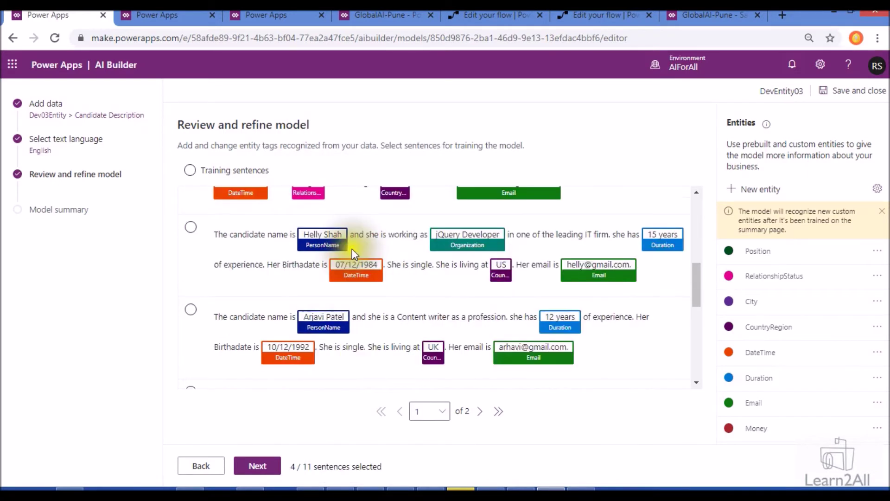
{"action": "left_click", "coordinate": [467, 251]}
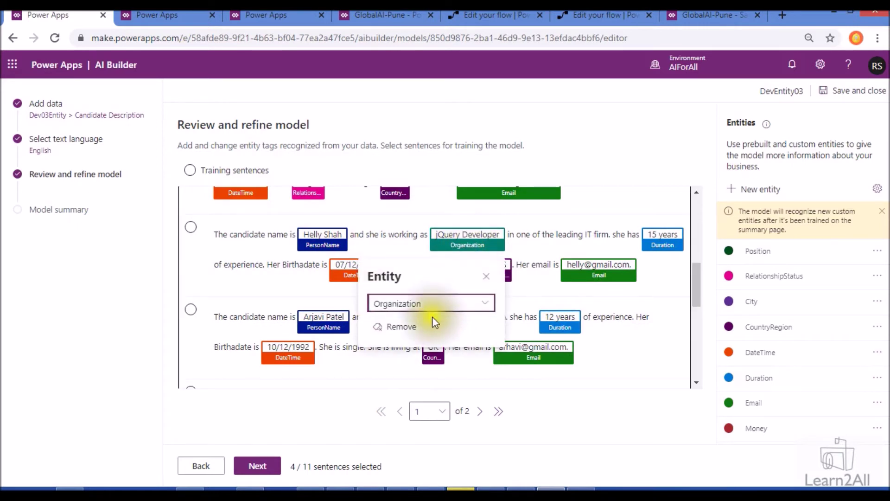
{"action": "left_click", "coordinate": [409, 326]}
{"action": "left_click_drag", "start_coordinate": [432, 260], "coordinate": [493, 260]}
{"action": "left_click_drag", "start_coordinate": [411, 264], "coordinate": [430, 265]}
{"action": "left_click", "coordinate": [476, 183]}
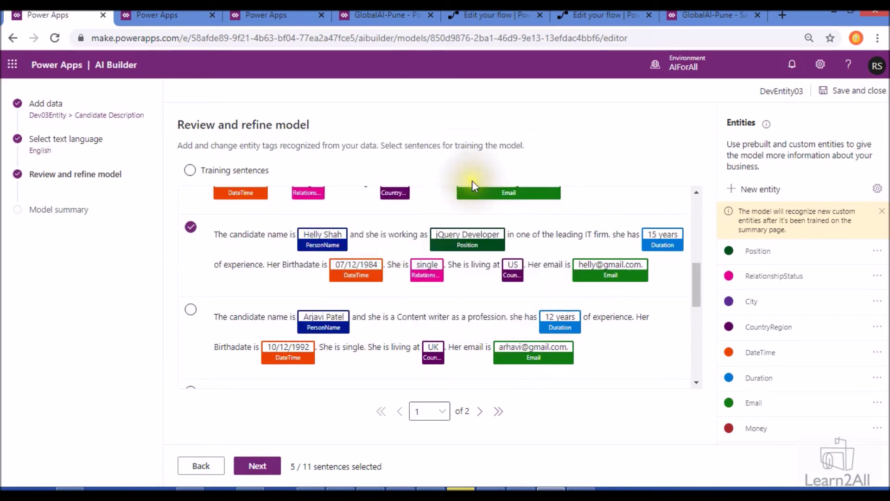
Tag Content writer as Position and its single as RelationshipStatus
{"action": "scroll", "coordinate": [480, 302], "scroll_direction": "down", "scroll_amount": 1}
{"action": "scroll", "coordinate": [480, 304], "scroll_direction": "down", "scroll_amount": 1}
{"action": "left_click", "coordinate": [432, 292]}
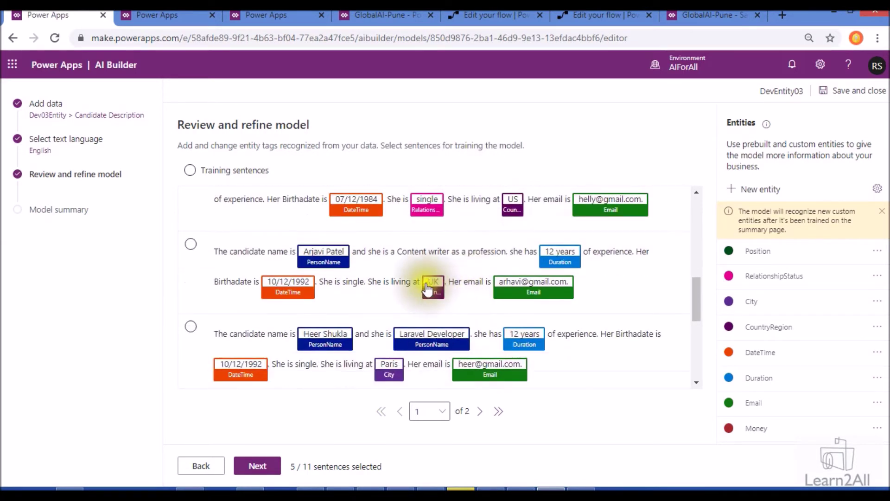
{"action": "double_click", "coordinate": [415, 257]}
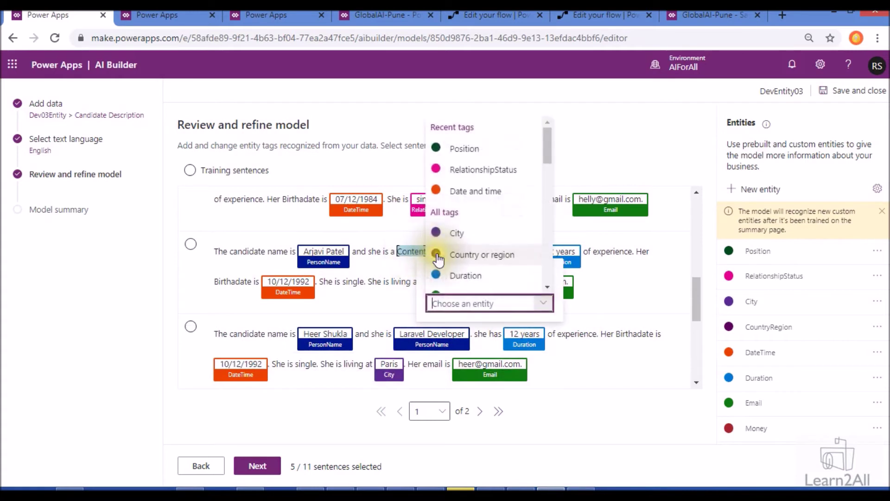
{"action": "left_click", "coordinate": [414, 256]}
{"action": "left_click", "coordinate": [439, 252]}
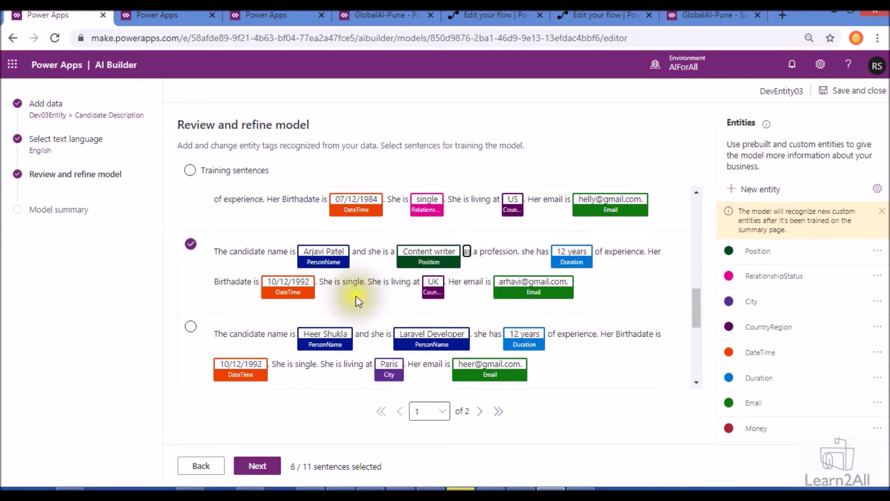
{"action": "double_click", "coordinate": [357, 282]}
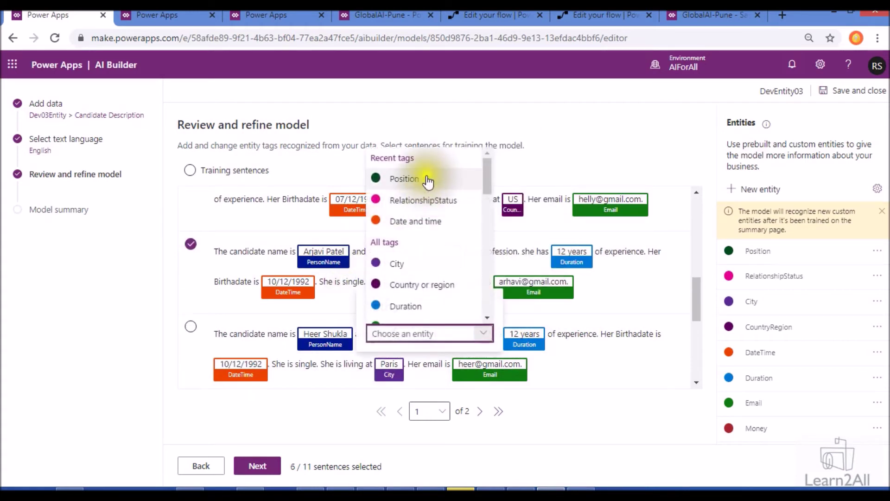
{"action": "left_click", "coordinate": [416, 200]}
Retag Laravel Developer as Position and tag its single as RelationshipStatus
{"action": "scroll", "coordinate": [416, 287], "scroll_direction": "down", "scroll_amount": 3}
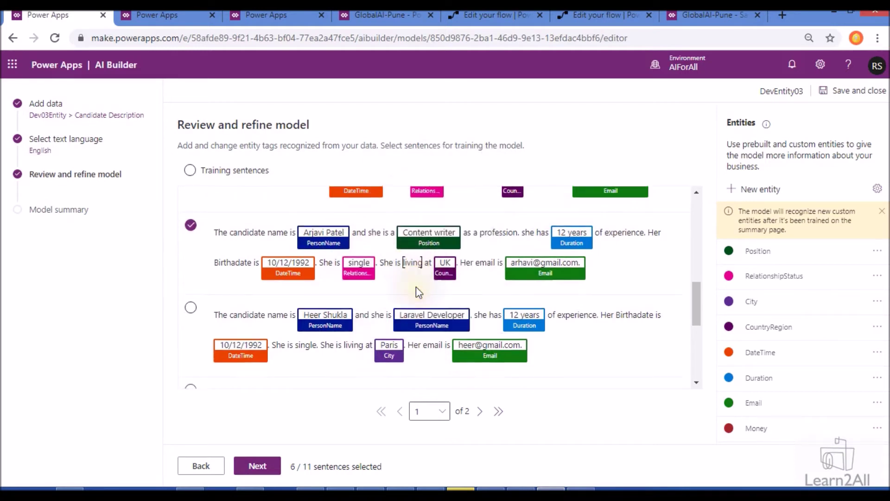
{"action": "left_click", "coordinate": [279, 297]}
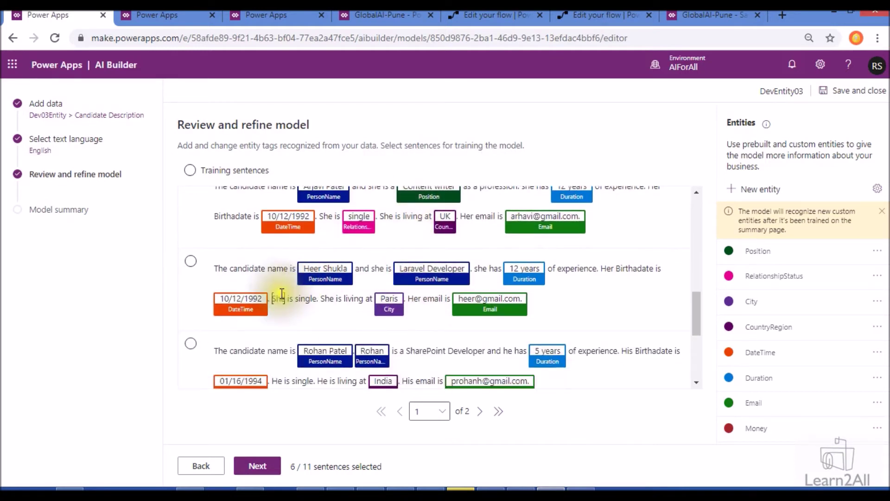
{"action": "left_click", "coordinate": [421, 284]}
{"action": "left_click", "coordinate": [441, 335]}
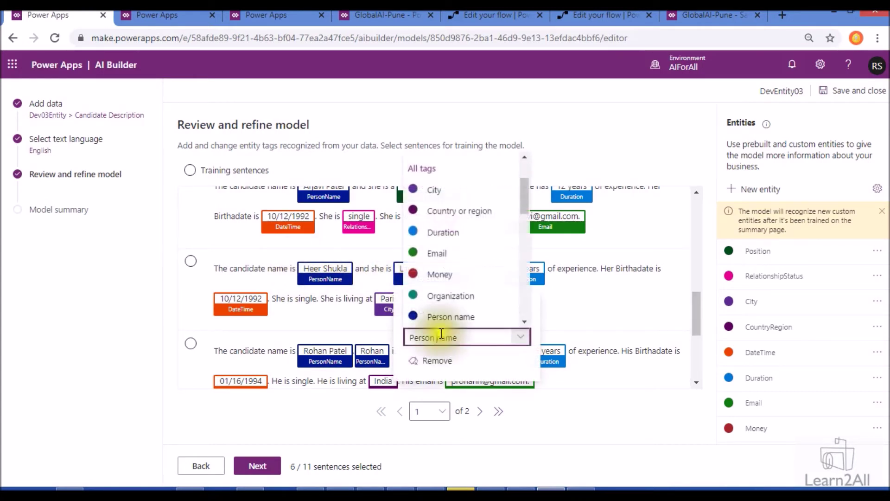
{"action": "scroll", "coordinate": [448, 265], "scroll_direction": "up", "scroll_amount": 2}
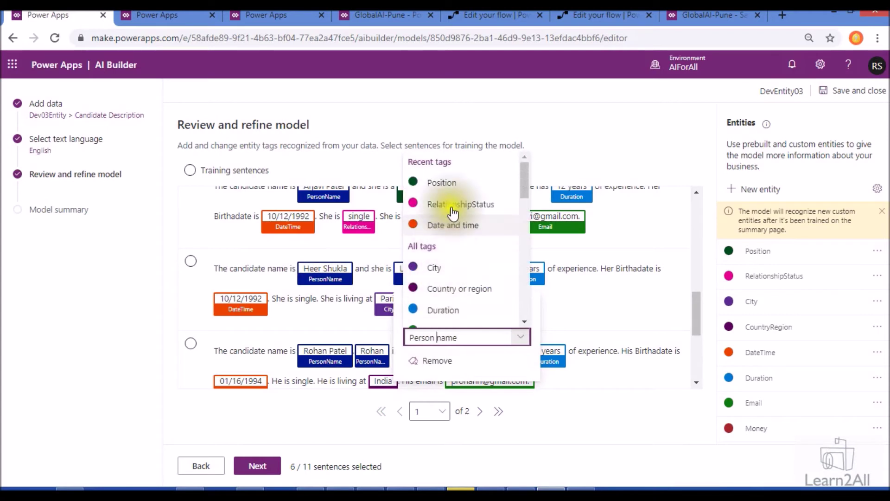
{"action": "left_click", "coordinate": [452, 182]}
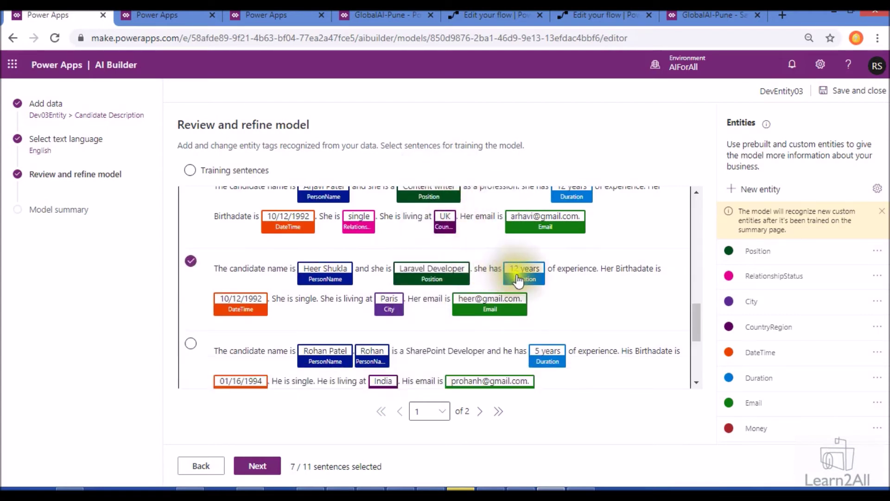
{"action": "double_click", "coordinate": [304, 299]}
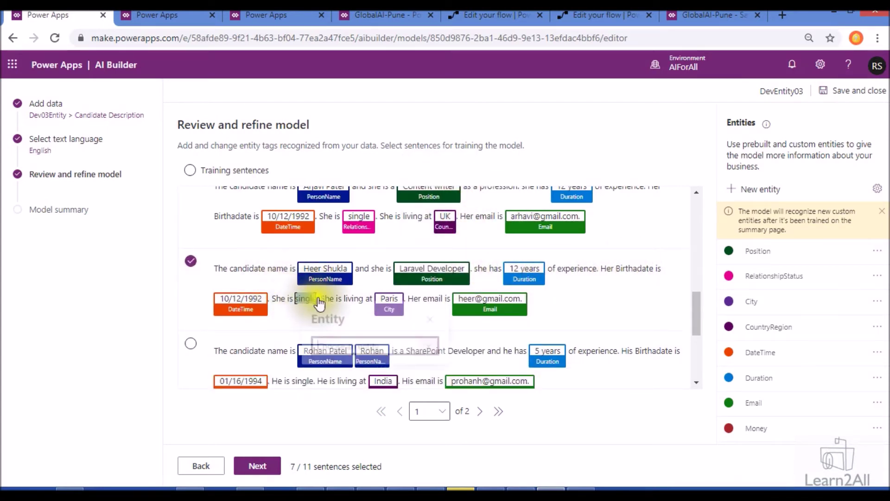
{"action": "left_click", "coordinate": [368, 226]}
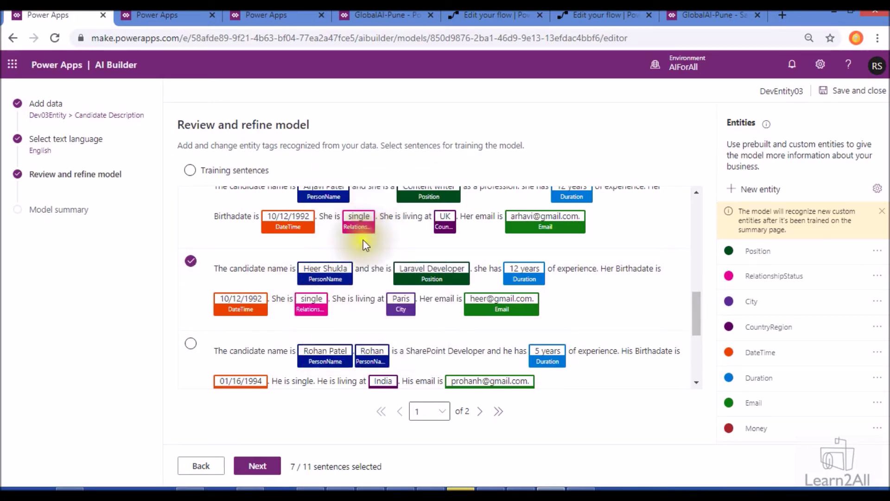
{"action": "scroll", "coordinate": [344, 322], "scroll_direction": "down", "scroll_amount": 1}
Remove the extra PersonName tag, then tag SharePoint Developer as Position and single as RelationshipStatus
{"action": "scroll", "coordinate": [344, 287], "scroll_direction": "down", "scroll_amount": 1}
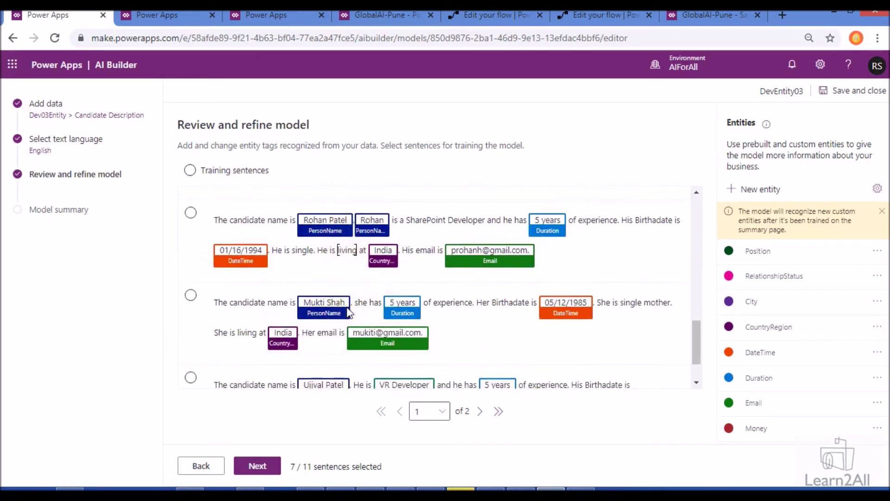
{"action": "left_click", "coordinate": [375, 235]}
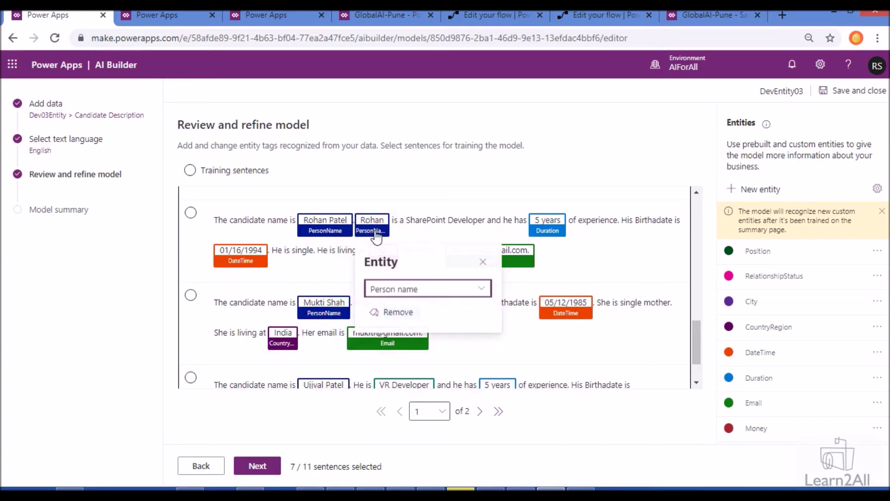
{"action": "left_click", "coordinate": [394, 312]}
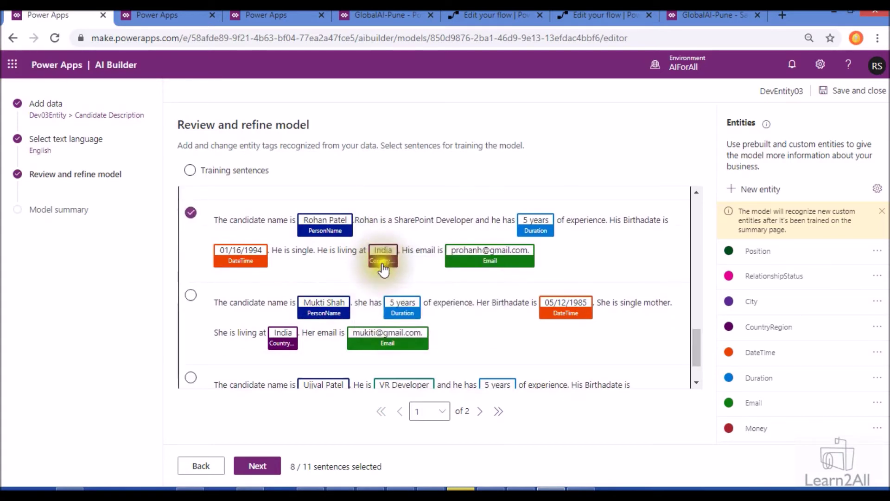
{"action": "double_click", "coordinate": [427, 220]}
{"action": "left_click_drag", "start_coordinate": [459, 220], "coordinate": [459, 220]}
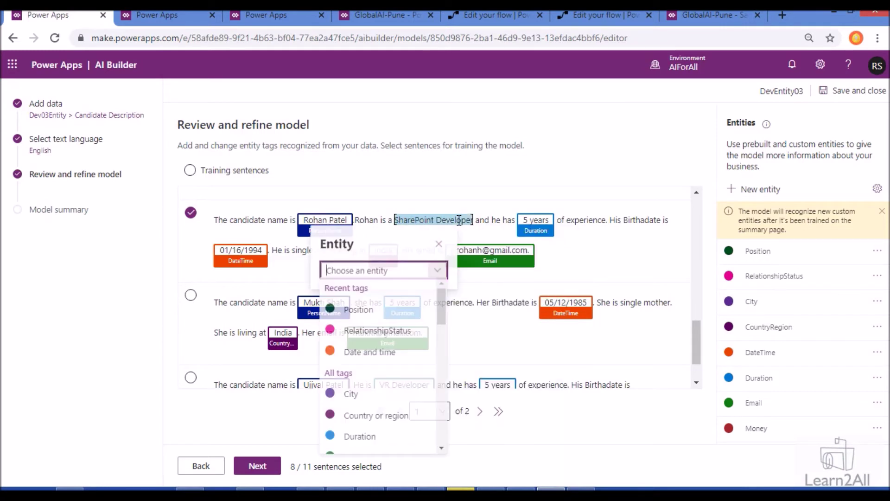
{"action": "left_click", "coordinate": [357, 310]}
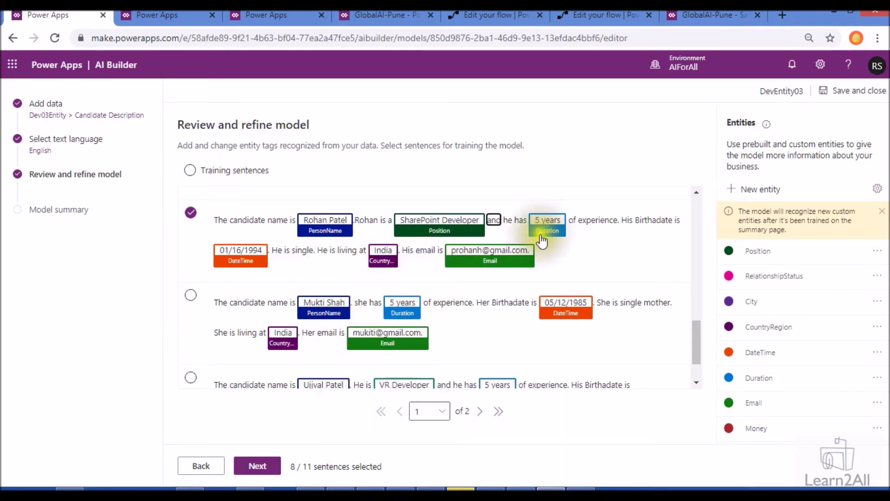
{"action": "left_click", "coordinate": [301, 250]}
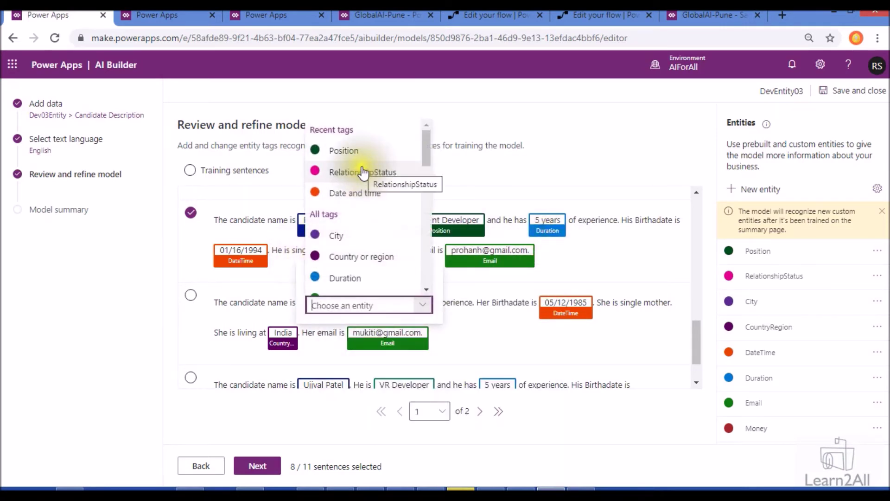
{"action": "left_click", "coordinate": [362, 172]}
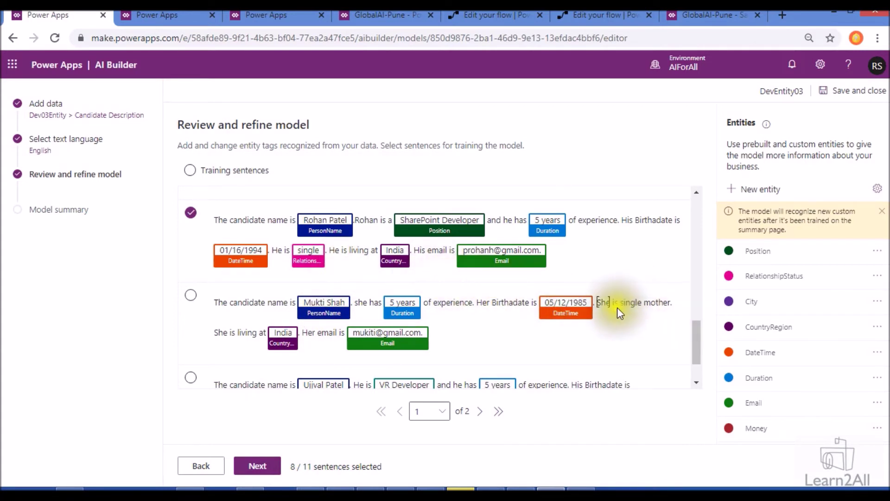
Tag the phrase single mother as RelationshipStatus
{"action": "left_click", "coordinate": [632, 302]}
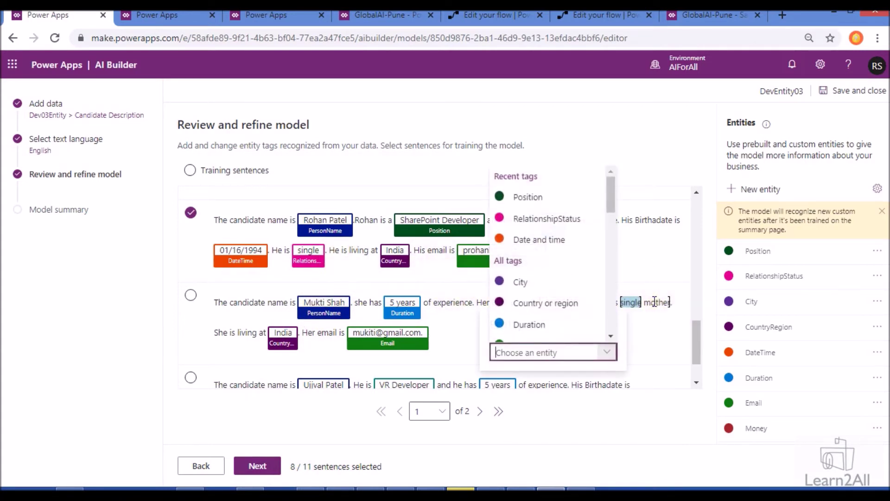
{"action": "left_click", "coordinate": [655, 302], "text": "shift"}
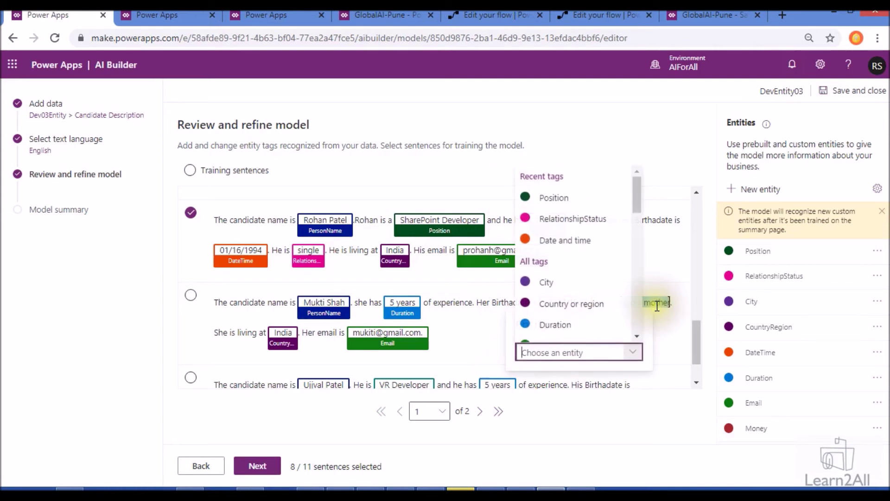
{"action": "left_click", "coordinate": [579, 223]}
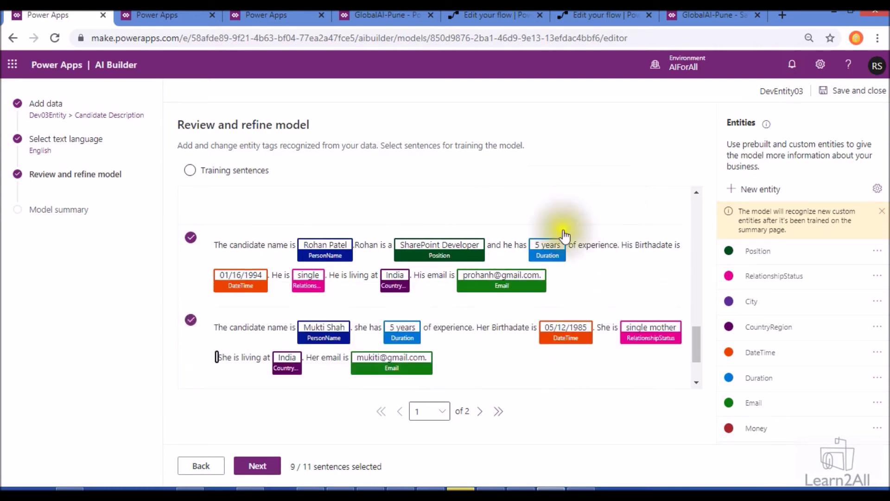
{"action": "scroll", "coordinate": [308, 363], "scroll_direction": "down", "scroll_amount": 1}
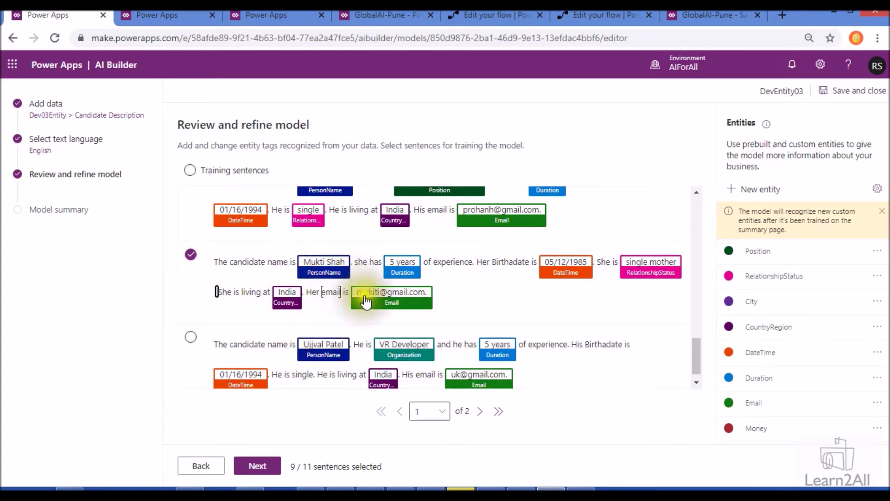
Change VR Developer's tag from Organization to Position, tag its single as RelationshipStatus, and go to page 2
{"action": "left_click", "coordinate": [413, 357]}
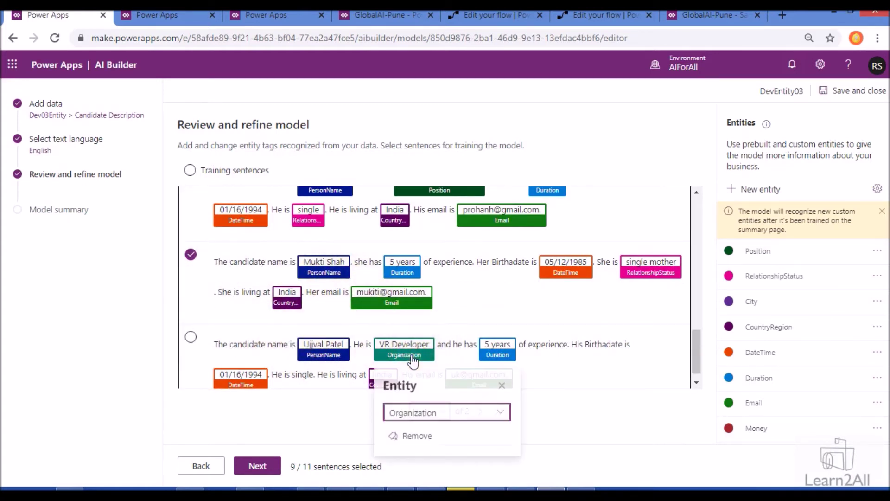
{"action": "left_click", "coordinate": [422, 414]}
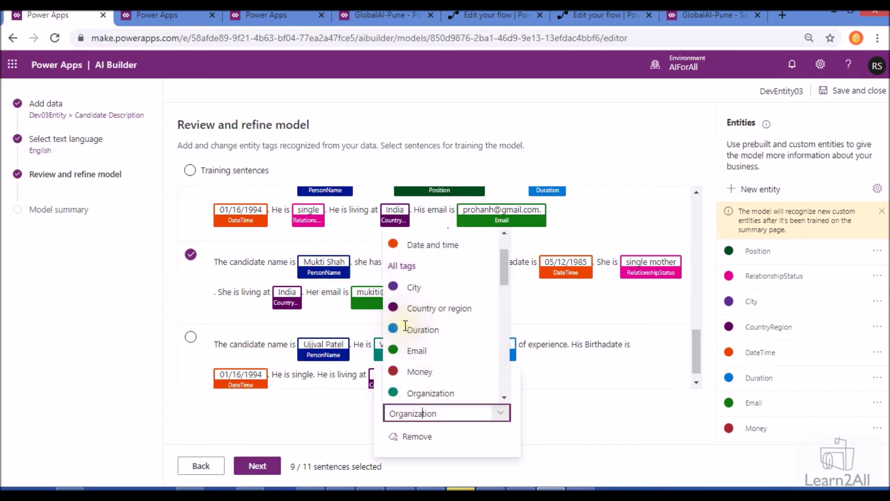
{"action": "left_click", "coordinate": [413, 287]}
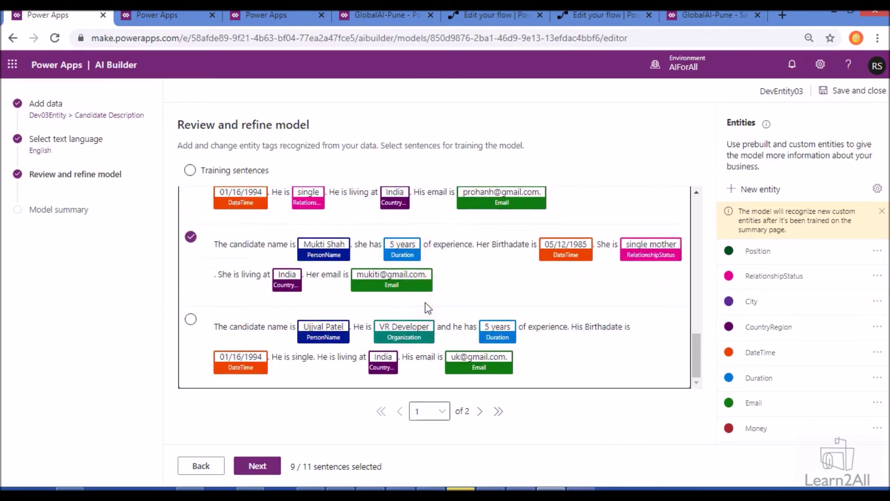
{"action": "left_click", "coordinate": [423, 341]}
{"action": "left_click", "coordinate": [443, 395]}
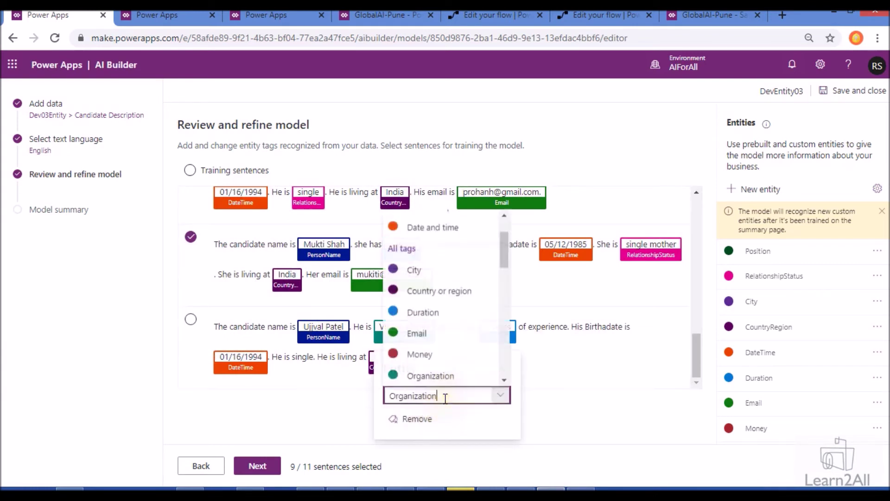
{"action": "left_click", "coordinate": [407, 352]}
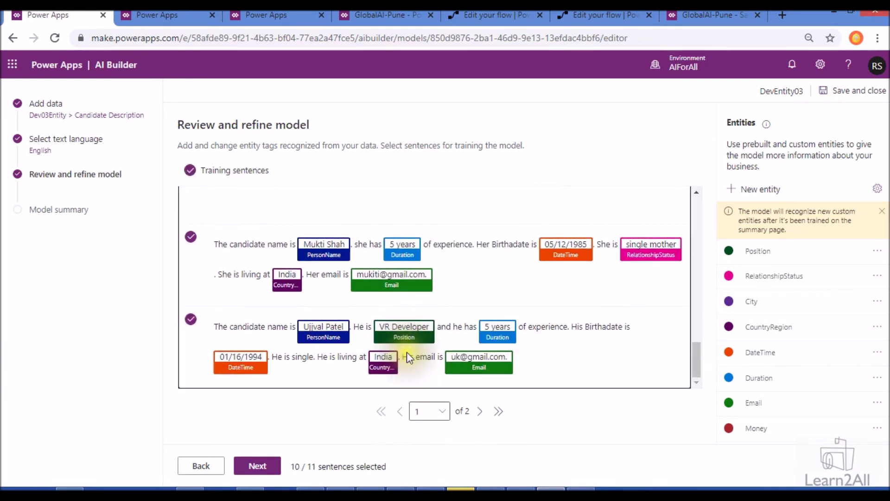
{"action": "double_click", "coordinate": [303, 356]}
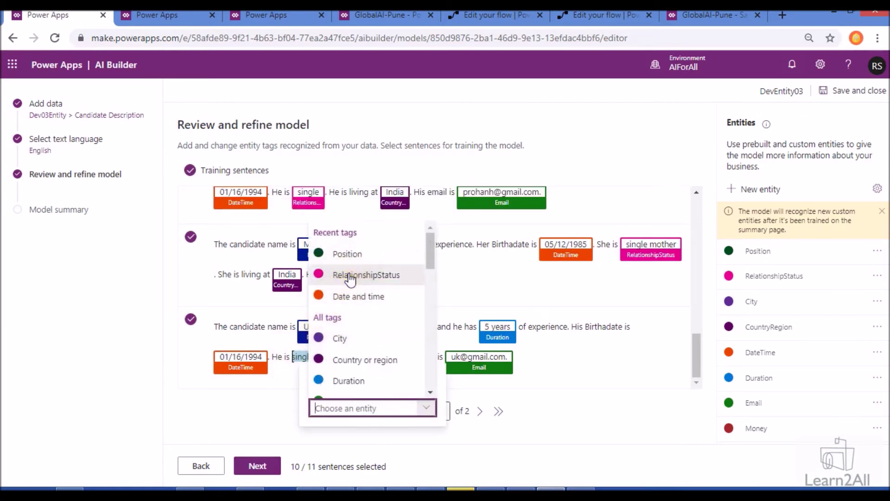
{"action": "left_click", "coordinate": [350, 277]}
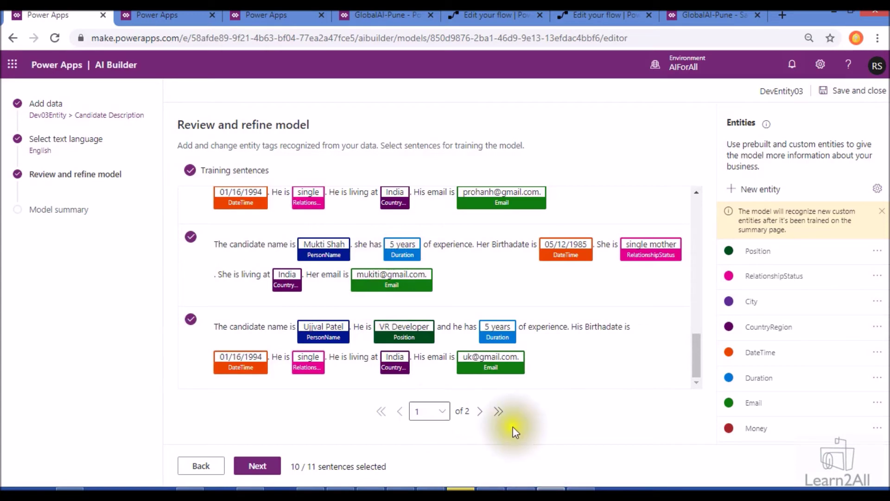
{"action": "left_click", "coordinate": [480, 414]}
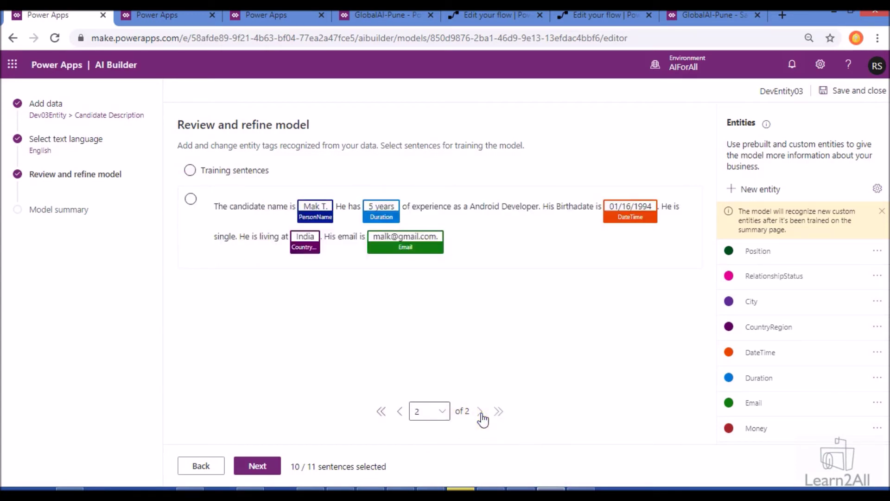
On page 2, tag Android Developer as Position and single as RelationshipStatus, then continue to the summary
{"action": "double_click", "coordinate": [484, 206]}
{"action": "left_click", "coordinate": [510, 206], "text": "shift"}
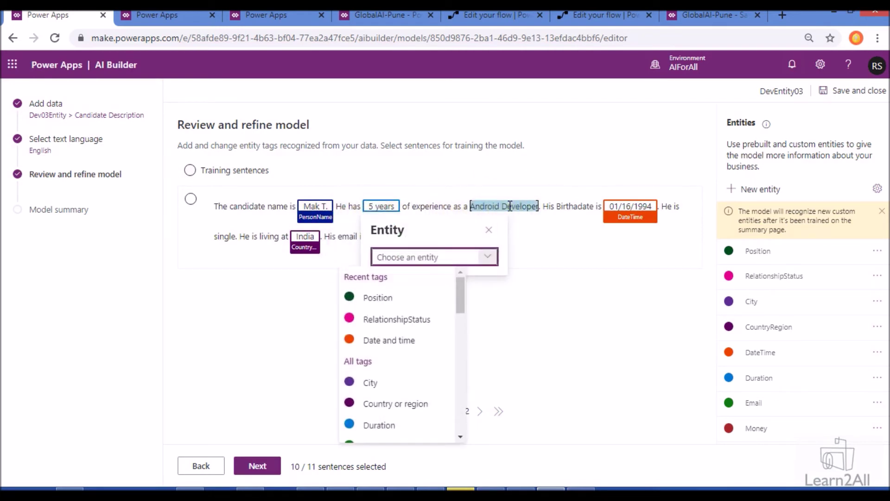
{"action": "left_click", "coordinate": [415, 305]}
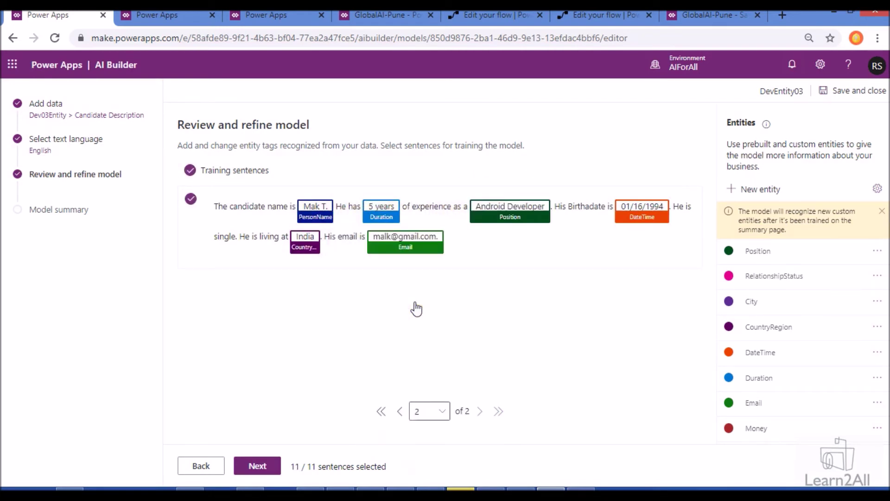
{"action": "left_click", "coordinate": [234, 236]}
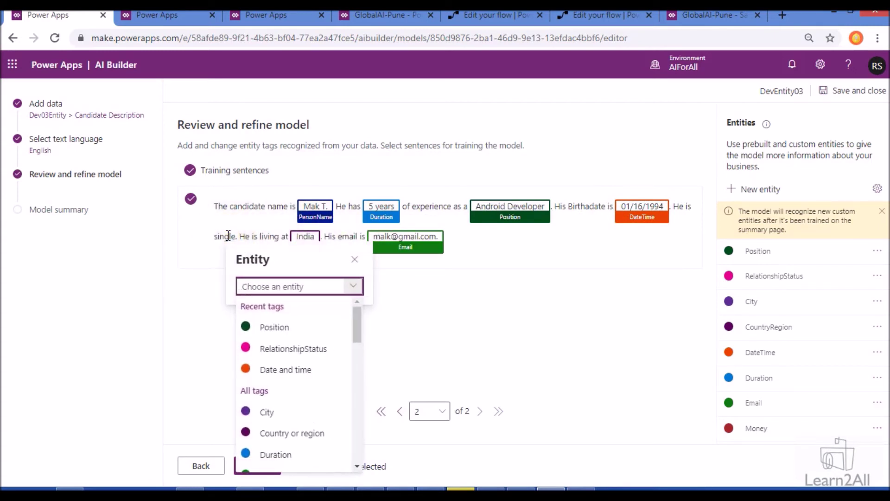
{"action": "left_click", "coordinate": [274, 348]}
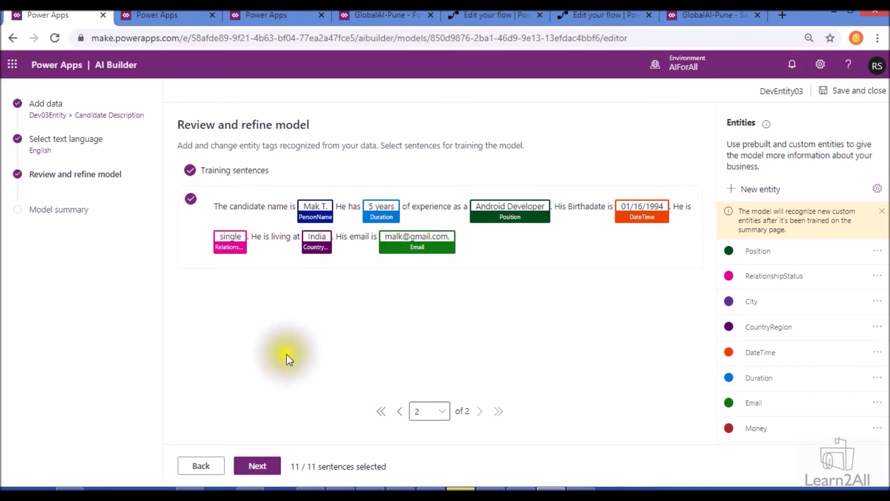
{"action": "left_click", "coordinate": [256, 466]}
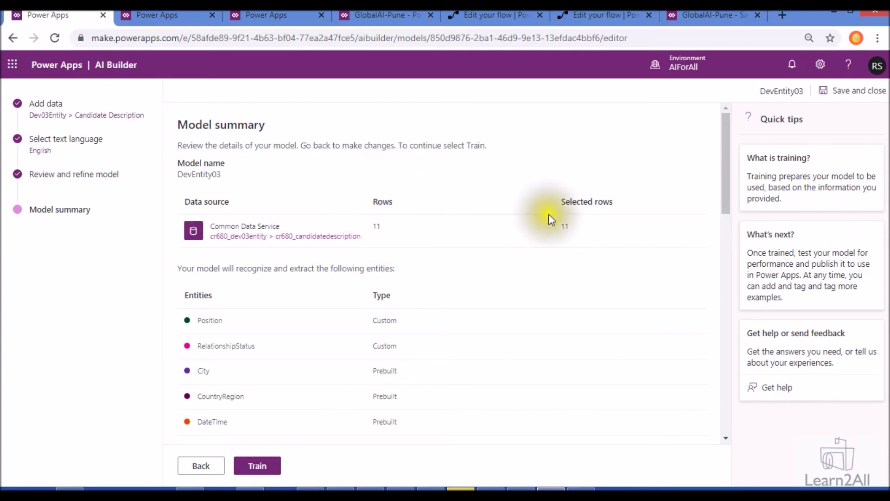
Review the Position and RelationshipStatus entities in the summary, train DevEntity03, and return to the models list
{"action": "scroll", "coordinate": [357, 281], "scroll_direction": "down", "scroll_amount": 3}
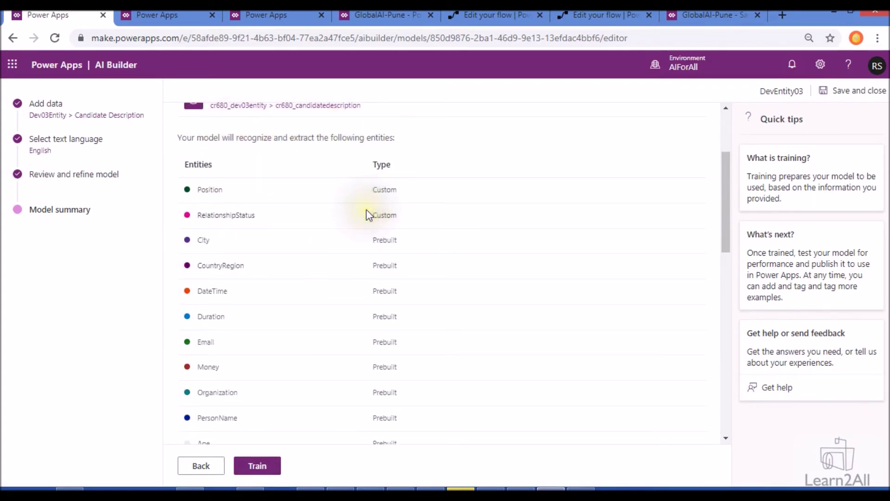
{"action": "scroll", "coordinate": [343, 315], "scroll_direction": "down", "scroll_amount": 6}
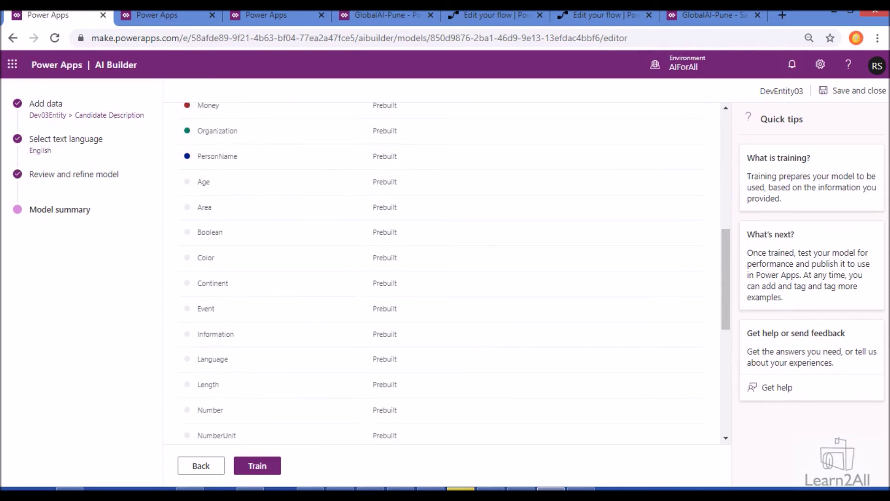
{"action": "left_click", "coordinate": [258, 466]}
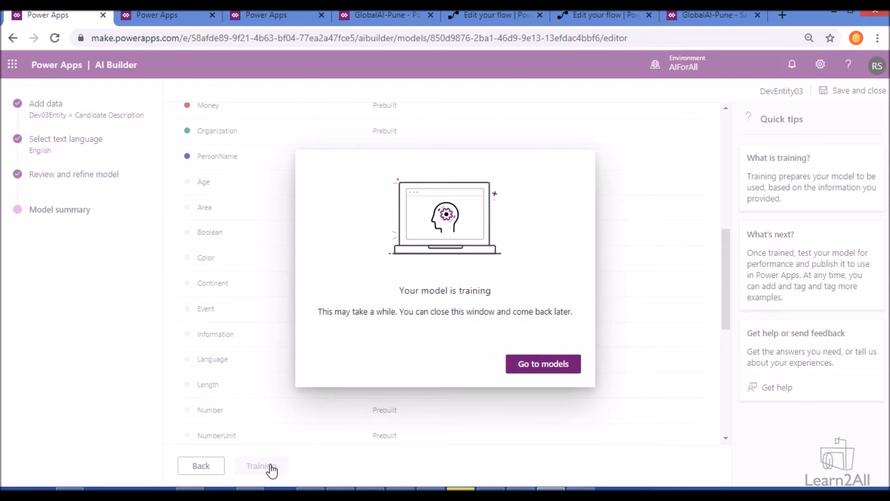
{"action": "left_click", "coordinate": [559, 371]}
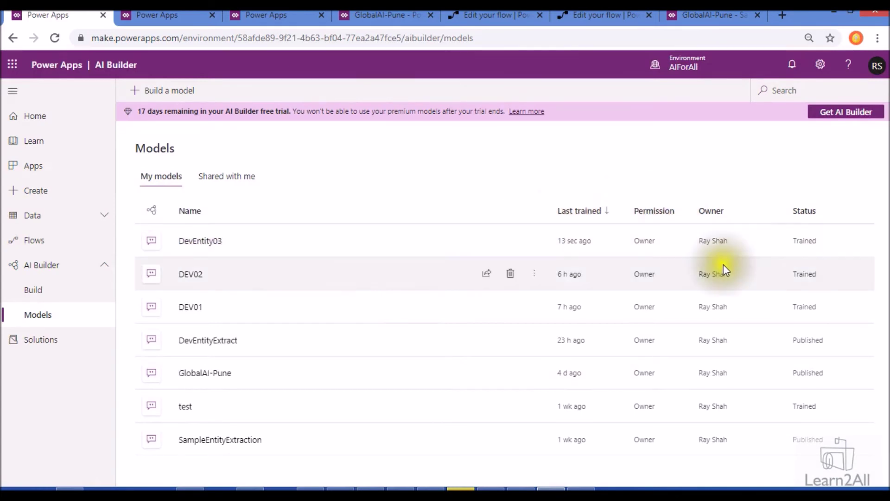
Open DevEntity03's details page from the Models list
{"action": "left_click", "coordinate": [803, 245]}
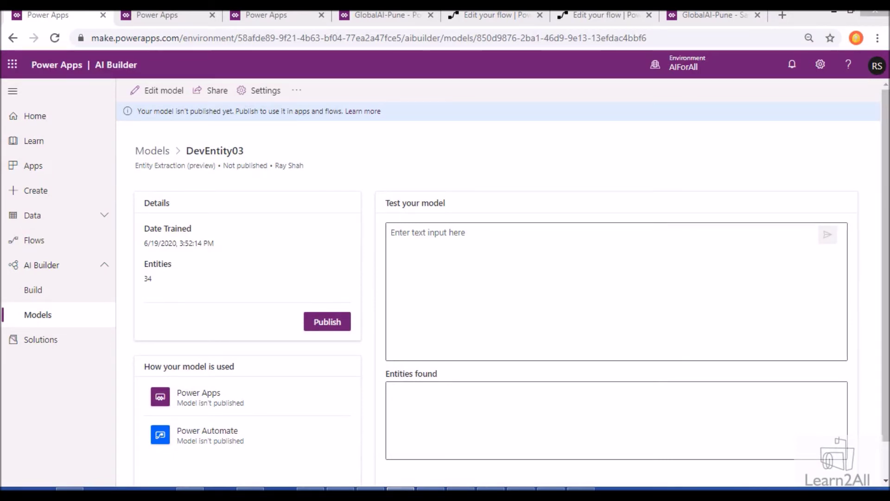
Test DevEntity03 on three pasted candidate sentences, then start editing a new model version
{"action": "left_click", "coordinate": [496, 256]}
{"action": "right_click", "coordinate": [488, 255]}
{"action": "left_click", "coordinate": [517, 334]}
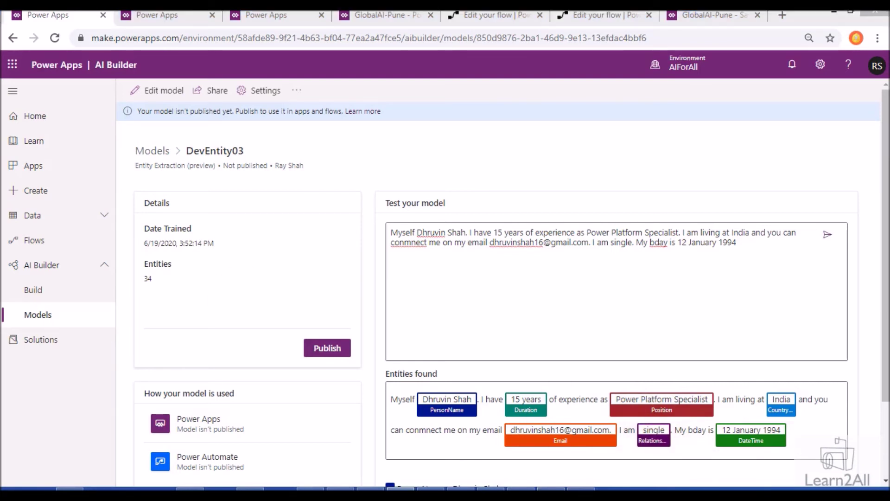
{"action": "left_click_drag", "start_coordinate": [739, 243], "coordinate": [392, 227]}
{"action": "type", "text": "Shantanu is working as Chemical Engineer. He is married and living in UK. He has 4 years of experience."}
{"action": "left_click", "coordinate": [827, 234]}
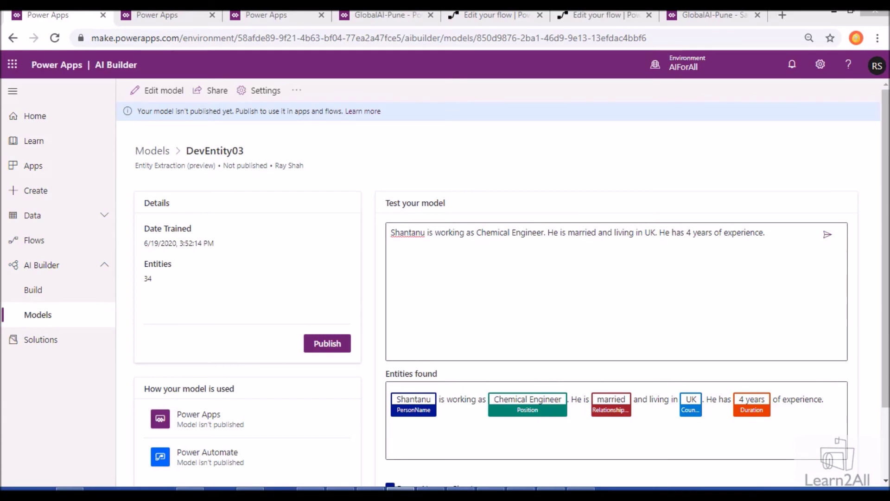
{"action": "left_click", "coordinate": [562, 232]}
{"action": "key", "text": "ctrl+a"}
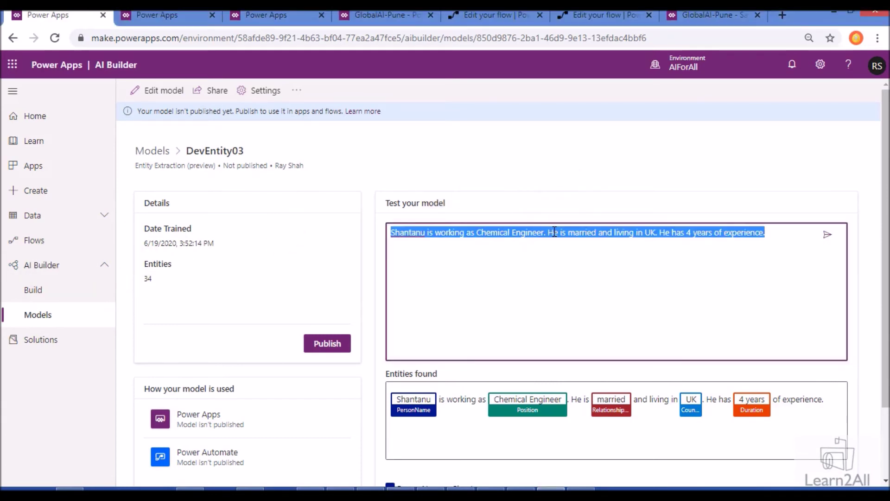
{"action": "type", "text": "Rekha is a single mother and she is working as Project Manager in one of reputed company since last 15 years in Canada."}
{"action": "left_click", "coordinate": [827, 236]}
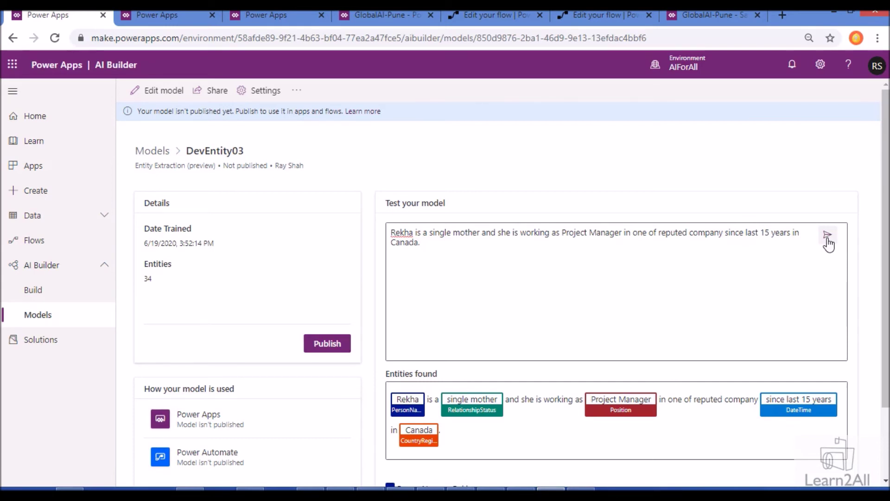
{"action": "left_click", "coordinate": [155, 98]}
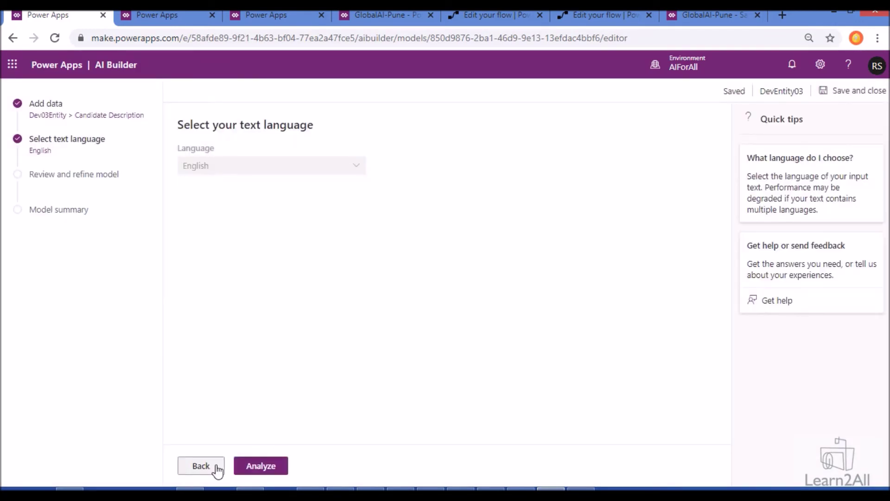
Remove the wrong Organization tag from the repeated name and retag PHP Developer as one Position entity
{"action": "left_click", "coordinate": [238, 464]}
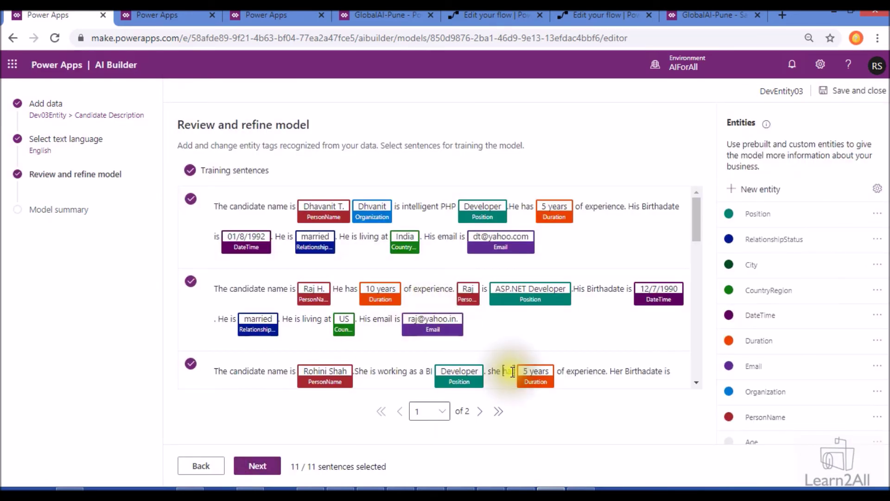
{"action": "left_click", "coordinate": [376, 225]}
{"action": "left_click", "coordinate": [387, 301]}
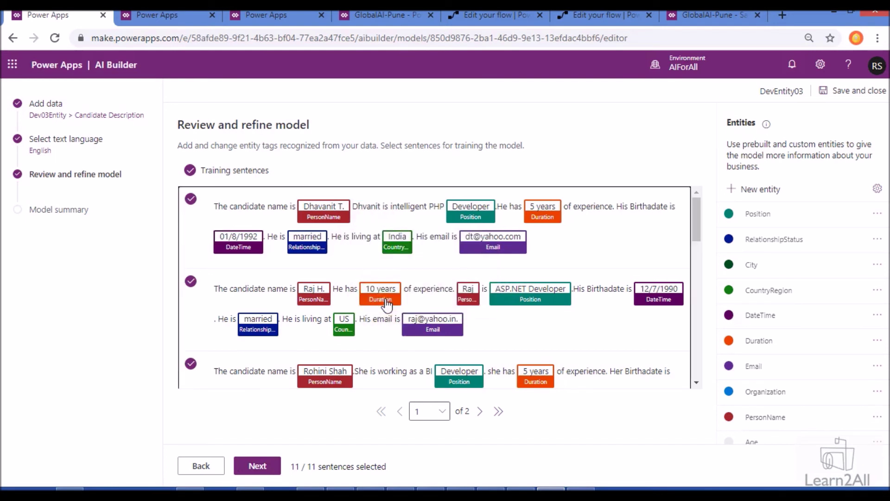
{"action": "double_click", "coordinate": [441, 206]}
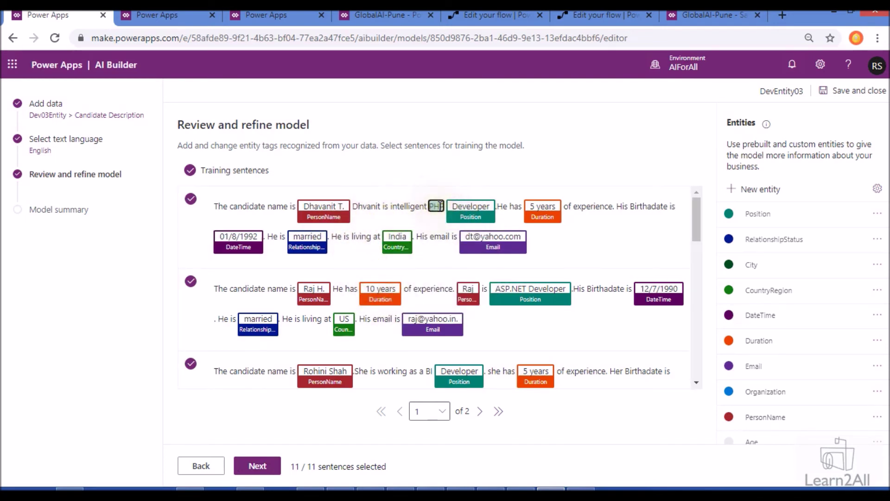
{"action": "left_click", "coordinate": [457, 210]}
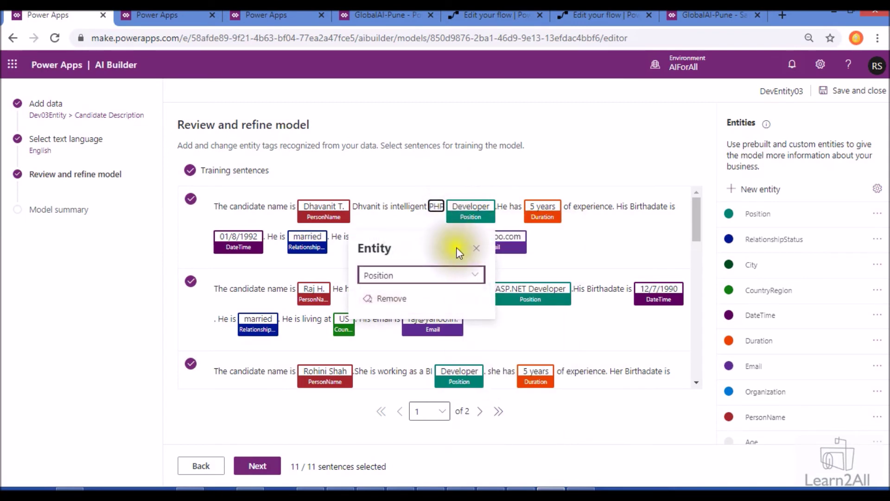
{"action": "left_click", "coordinate": [390, 299]}
{"action": "left_click_drag", "start_coordinate": [457, 204], "coordinate": [483, 204]}
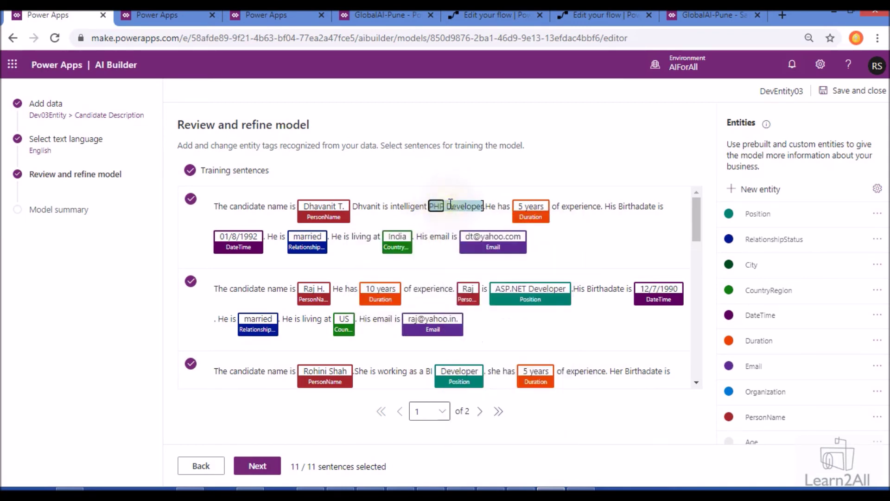
{"action": "left_click", "coordinate": [364, 301]}
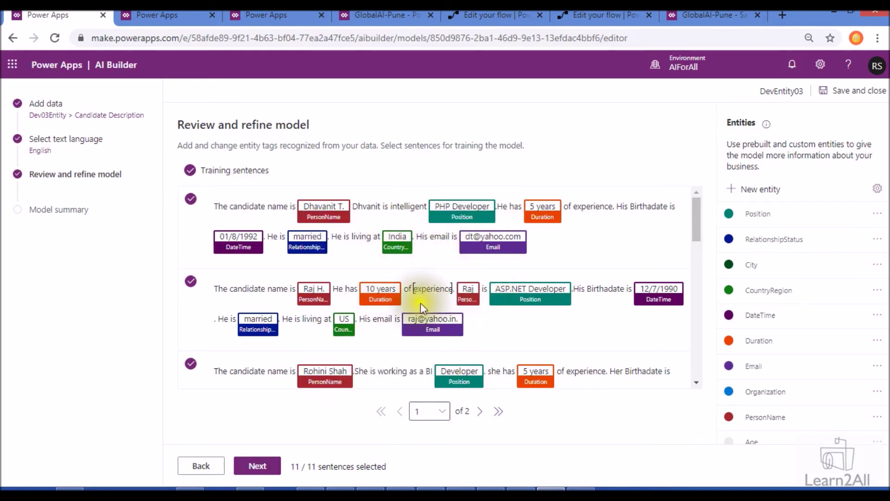
Retag BI Developer as a single Position entity and review the remaining sentences
{"action": "left_click", "coordinate": [430, 370]}
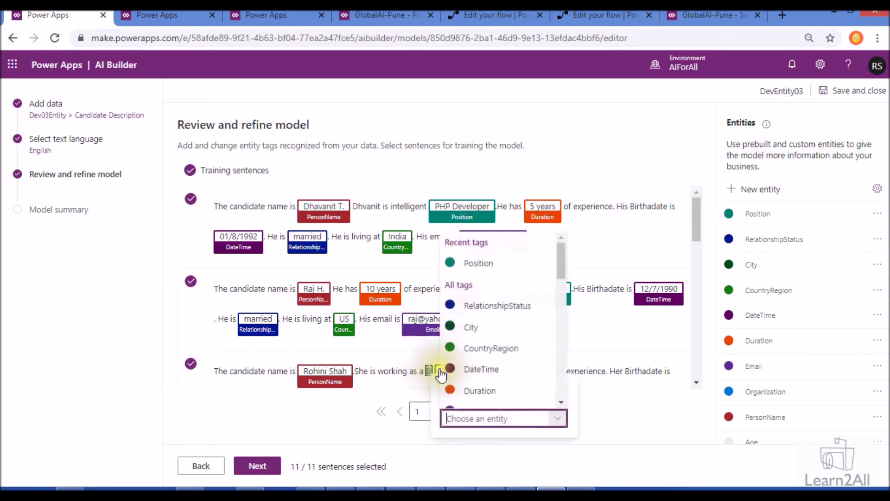
{"action": "left_click", "coordinate": [441, 371]}
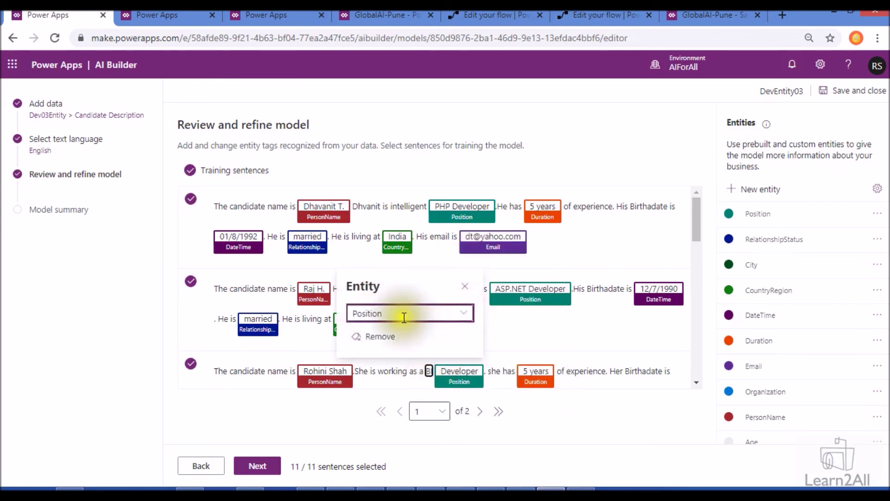
{"action": "left_click", "coordinate": [388, 338]}
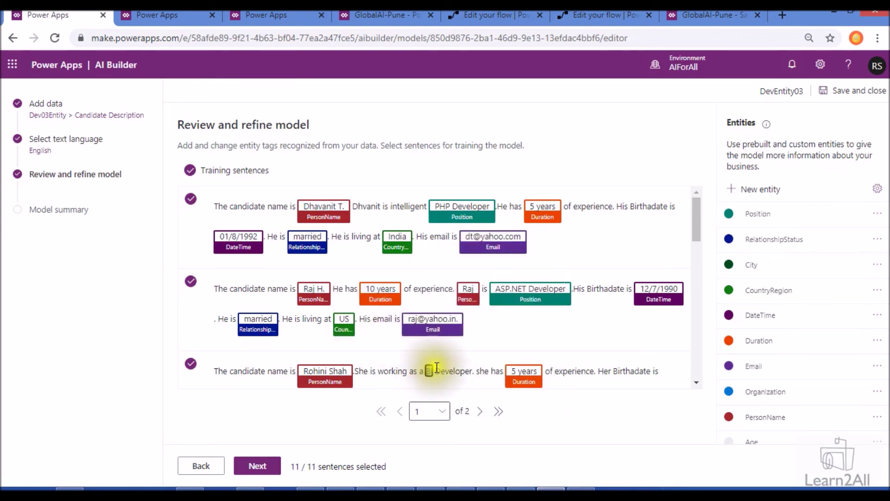
{"action": "left_click", "coordinate": [429, 370]}
{"action": "left_click", "coordinate": [438, 373]}
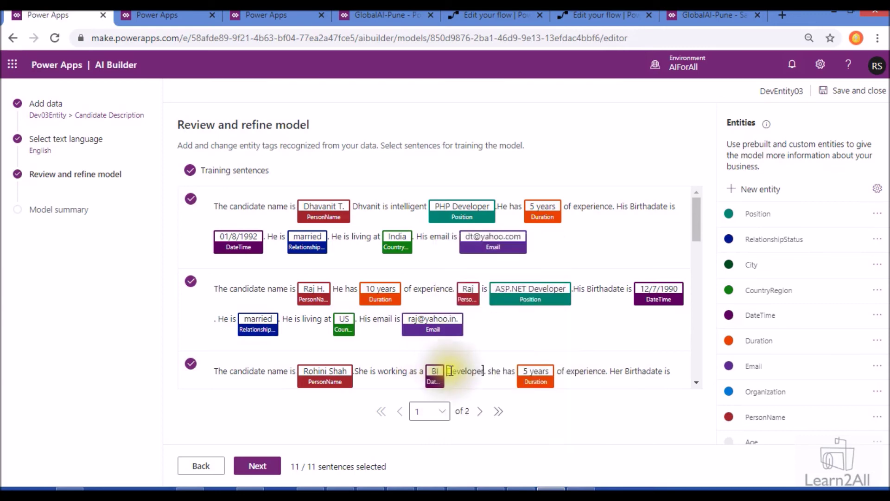
{"action": "scroll", "coordinate": [399, 339], "scroll_direction": "down", "scroll_amount": 3}
{"action": "scroll", "coordinate": [398, 339], "scroll_direction": "down", "scroll_amount": 1}
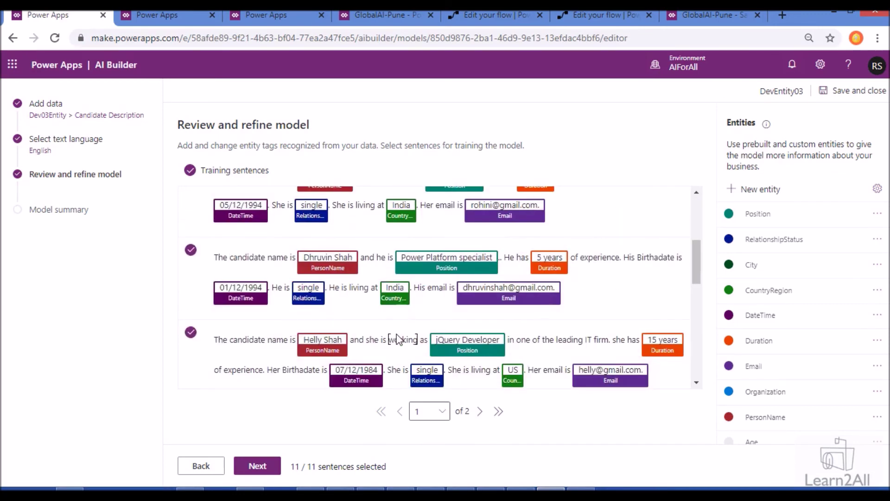
{"action": "scroll", "coordinate": [398, 339], "scroll_direction": "down", "scroll_amount": 1}
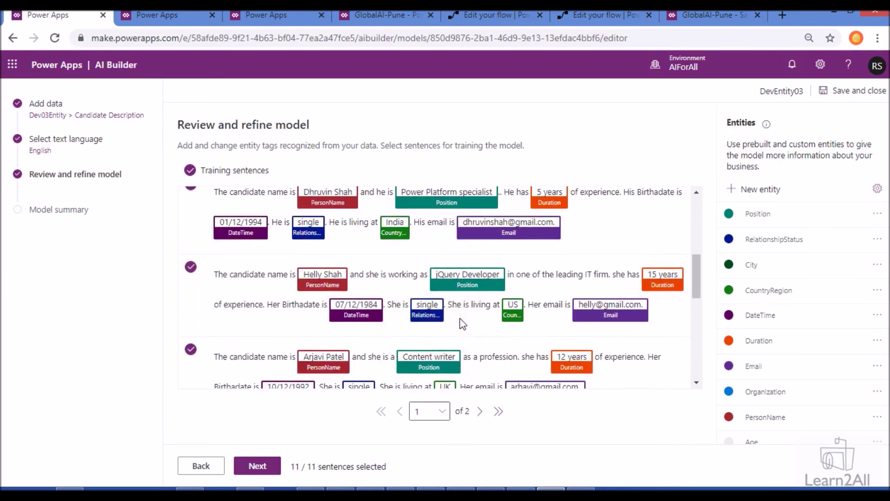
{"action": "scroll", "coordinate": [462, 323], "scroll_direction": "down", "scroll_amount": 5}
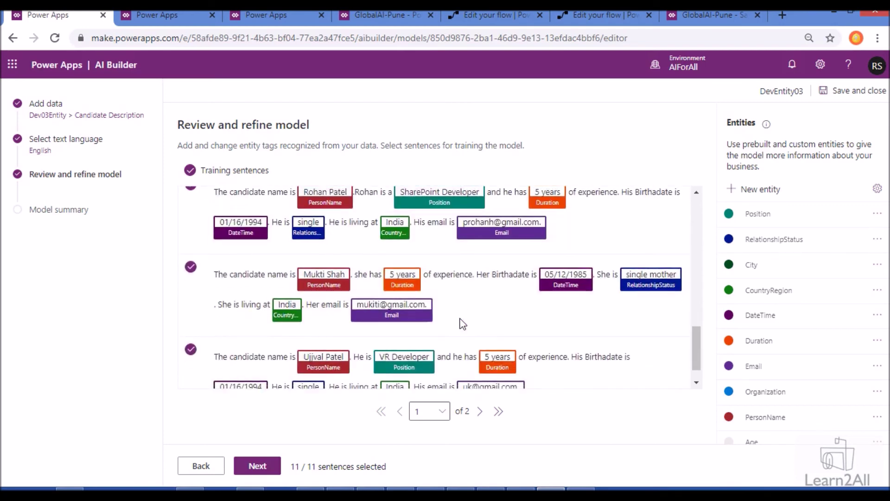
{"action": "scroll", "coordinate": [462, 323], "scroll_direction": "down", "scroll_amount": 1}
{"action": "scroll", "coordinate": [462, 323], "scroll_direction": "up", "scroll_amount": 10}
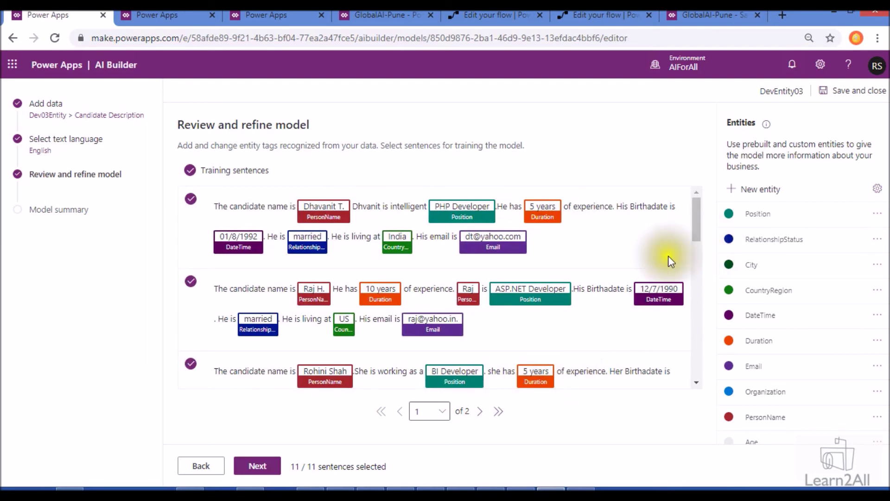
Retrain DevEntity03, overwriting the last trained version, and open its details page
{"action": "left_click", "coordinate": [258, 465]}
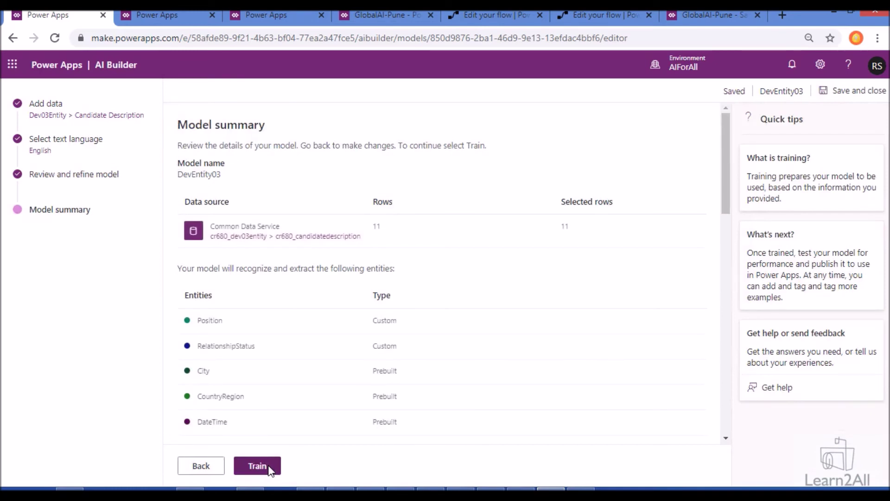
{"action": "left_click", "coordinate": [258, 465]}
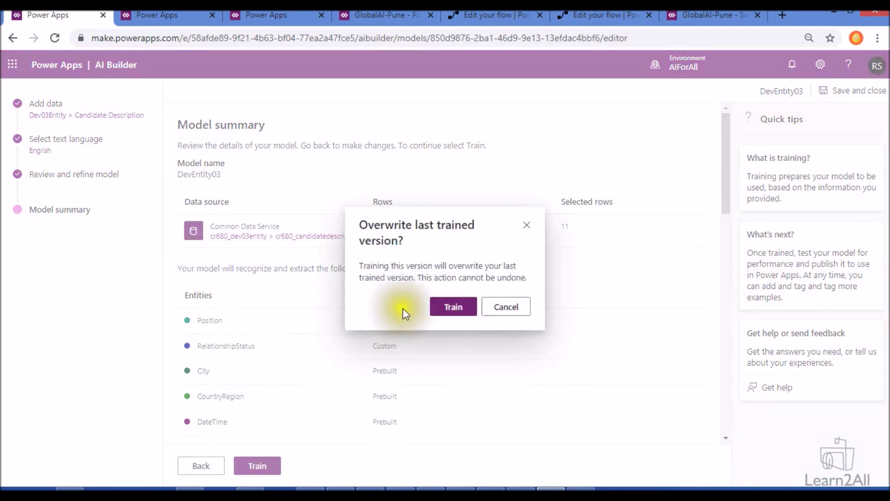
{"action": "left_click", "coordinate": [443, 309]}
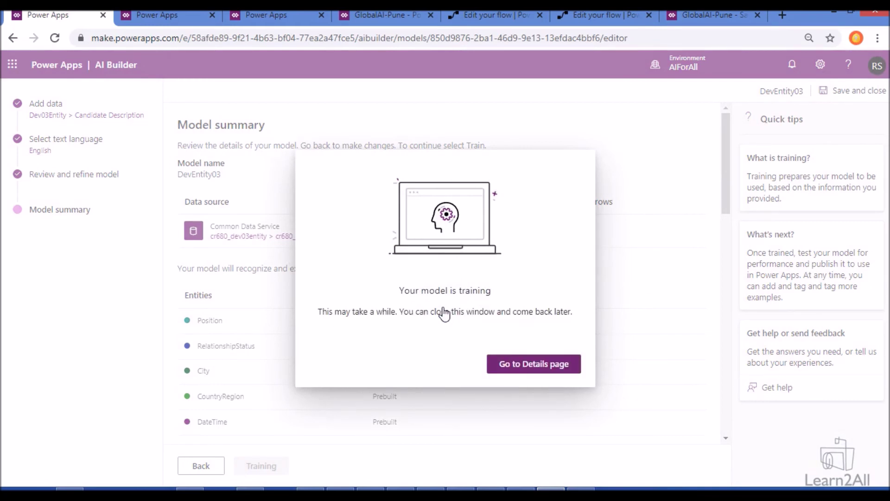
{"action": "left_click", "coordinate": [569, 369]}
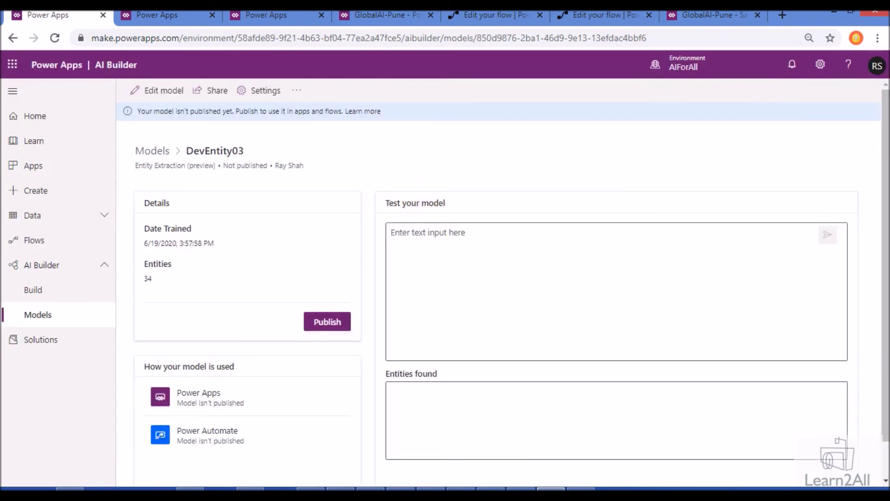
Test the retrained model on two pasted sample sentences
{"action": "left_click", "coordinate": [456, 239]}
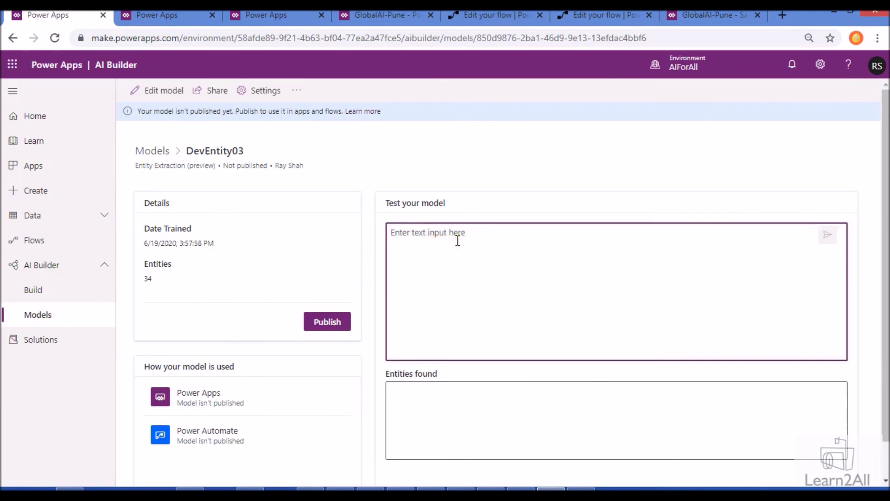
{"action": "type", "text": "Rekha is a single mother and she is working as Project Manager in one of reputed company since last 15 years in Canada."}
{"action": "left_click", "coordinate": [827, 234]}
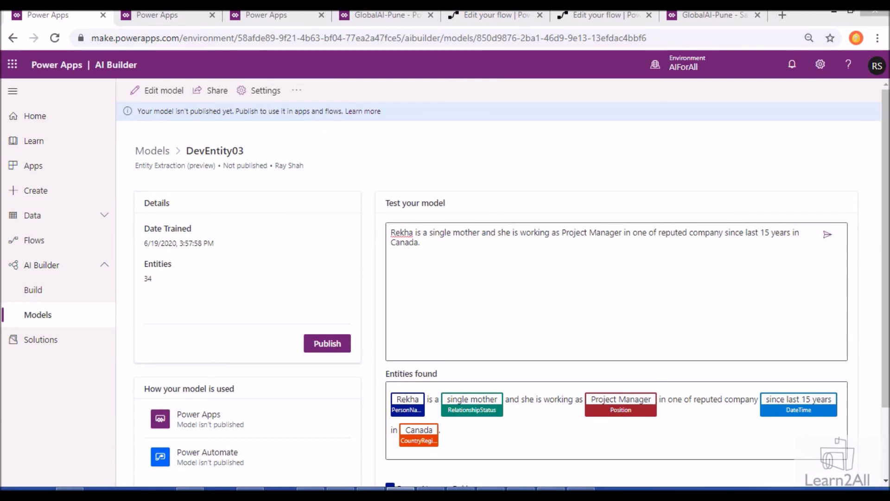
{"action": "left_click", "coordinate": [457, 238]}
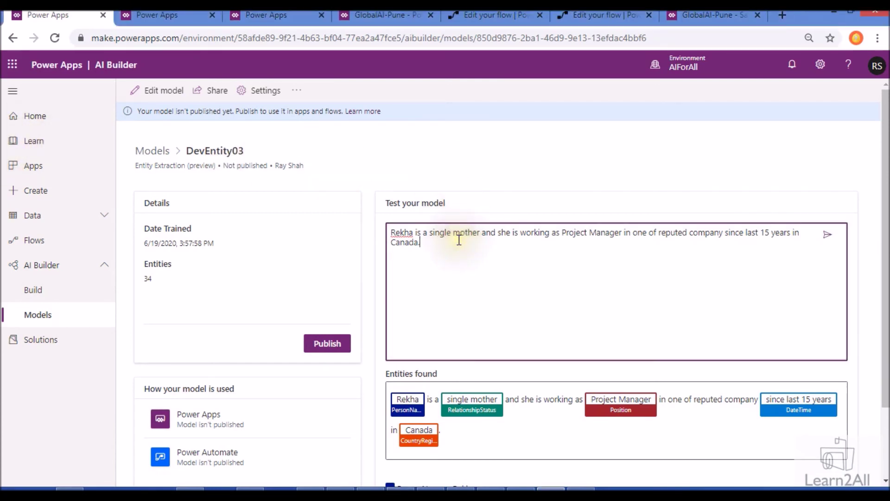
{"action": "key", "text": "ctrl+a"}
{"action": "type", "text": "Rohan Shah is a BI Specialist and he is having 5 years of experience."}
{"action": "left_click", "coordinate": [830, 238]}
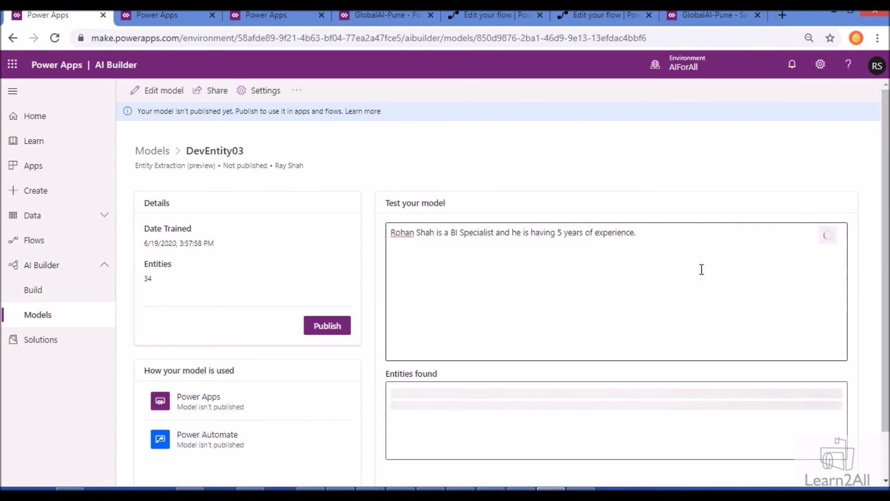
Test a third sentence, 'He is Civil Engineer', with Civil Engineer detected as Position
{"action": "left_click_drag", "start_coordinate": [454, 232], "coordinate": [493, 238]}
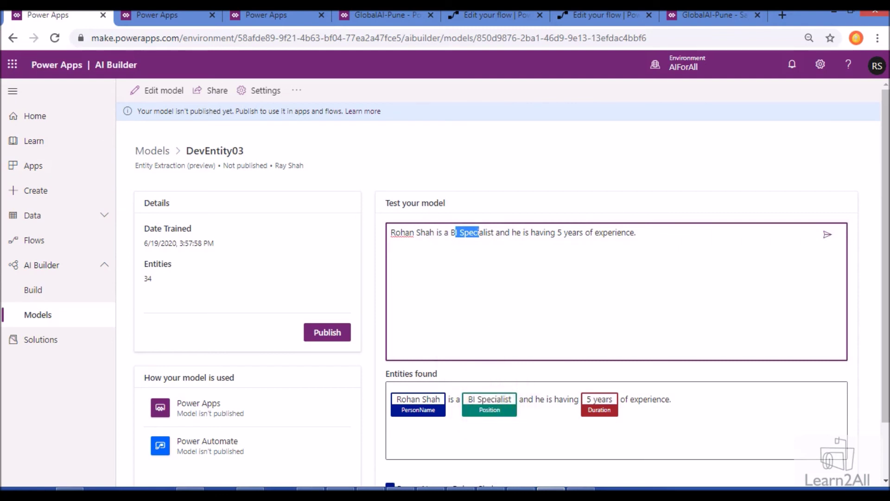
{"action": "left_click", "coordinate": [401, 489]}
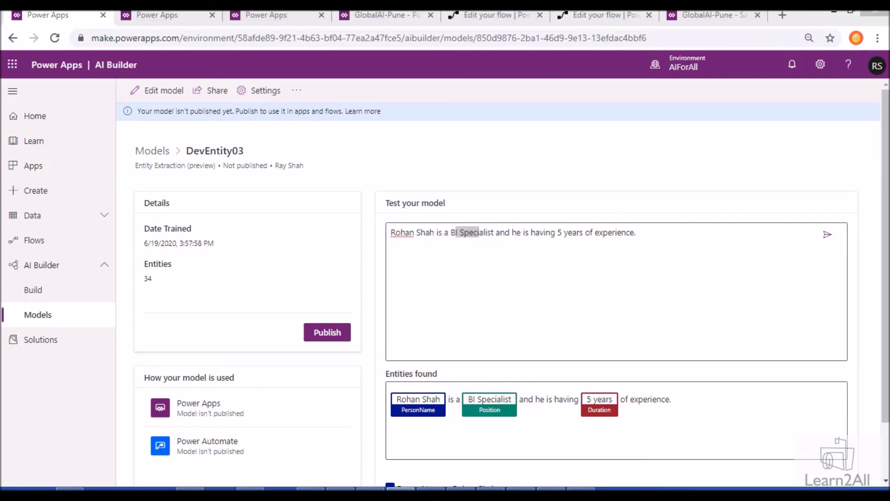
{"action": "left_click", "coordinate": [488, 271]}
{"action": "key", "text": "ctrl+a"}
{"action": "type", "text": "Roma Mehra is an intelligent AI Developer. She has expertise in different AI components. She has 3 years of experience and she is living in UK now."}
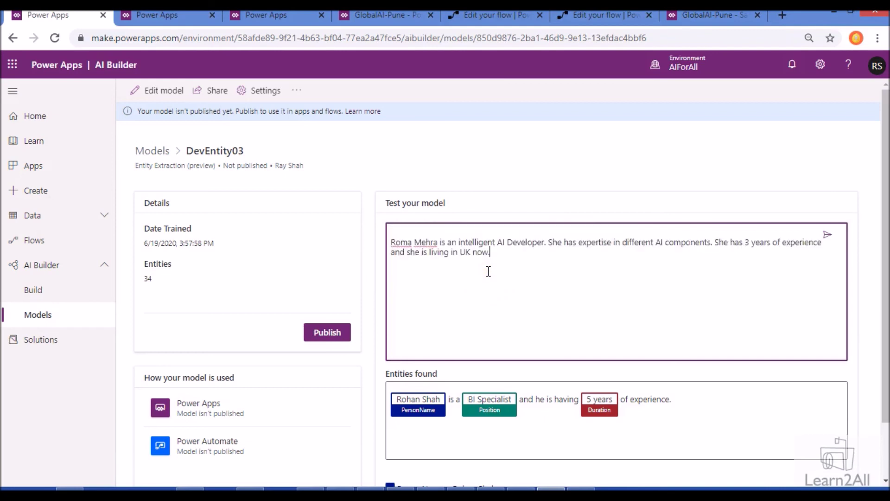
{"action": "left_click", "coordinate": [829, 237]}
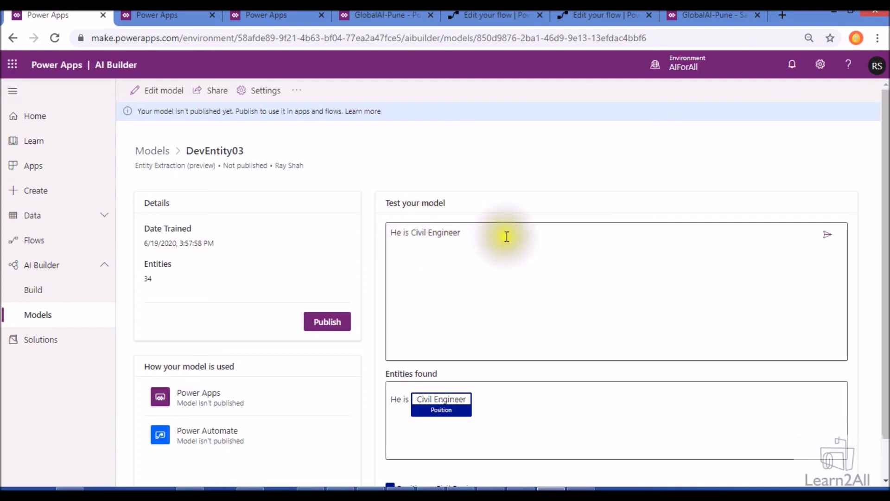
{"action": "left_click", "coordinate": [305, 467]}
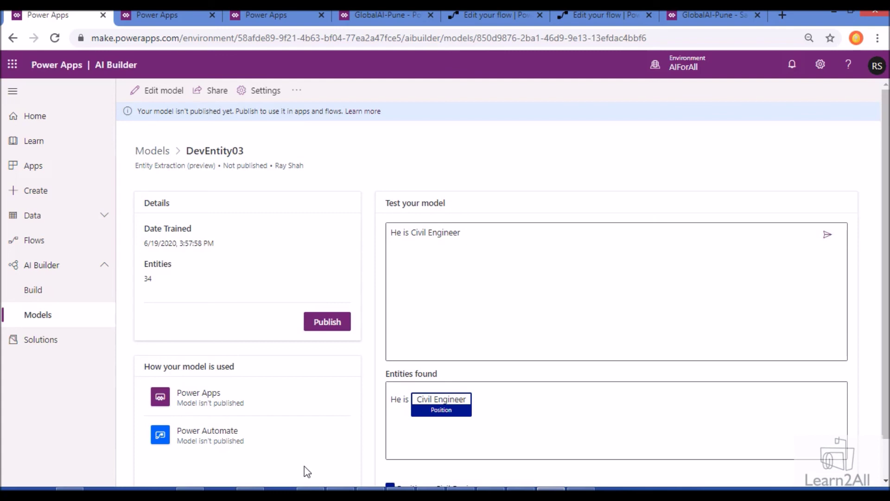
Publish DevEntity03 and open the Learn2All YouTube channel in a new tab
{"action": "left_click", "coordinate": [324, 325]}
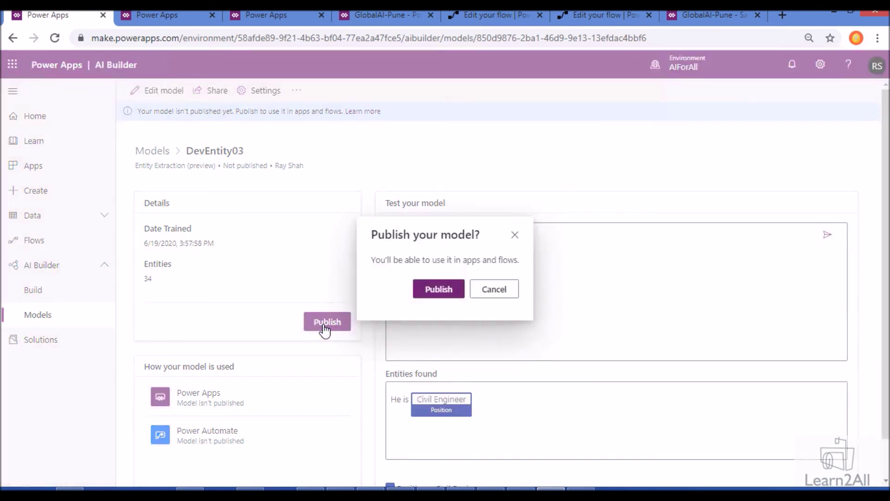
{"action": "left_click", "coordinate": [449, 290]}
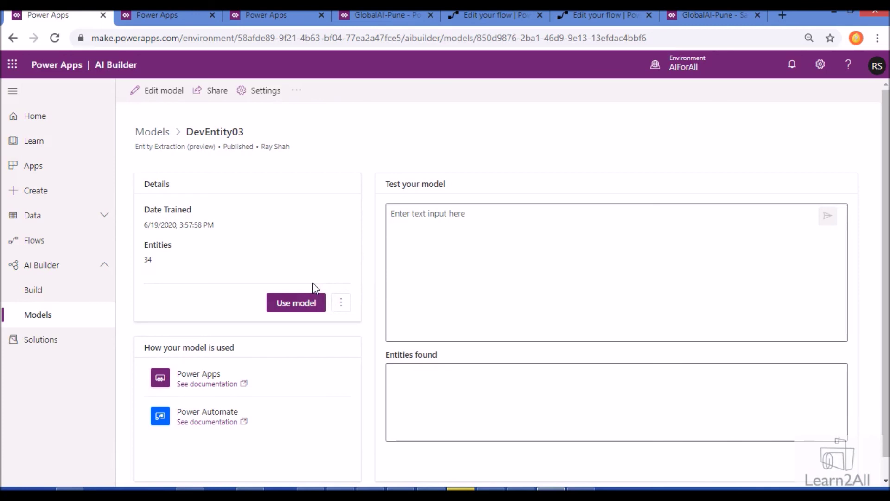
{"action": "left_click", "coordinate": [783, 14]}
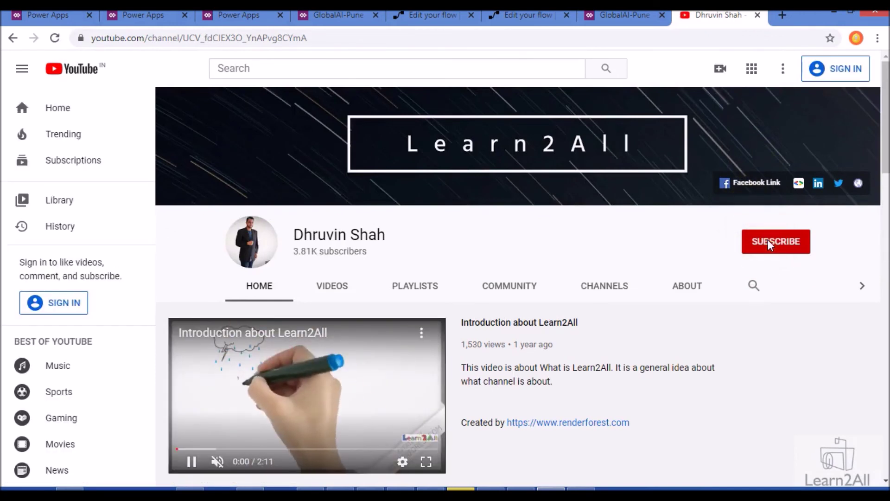
Open the Learn2All banner's WhatsApp daily-updates sign-up form in a new tab, then return to the channel page
{"action": "left_click", "coordinate": [799, 183]}
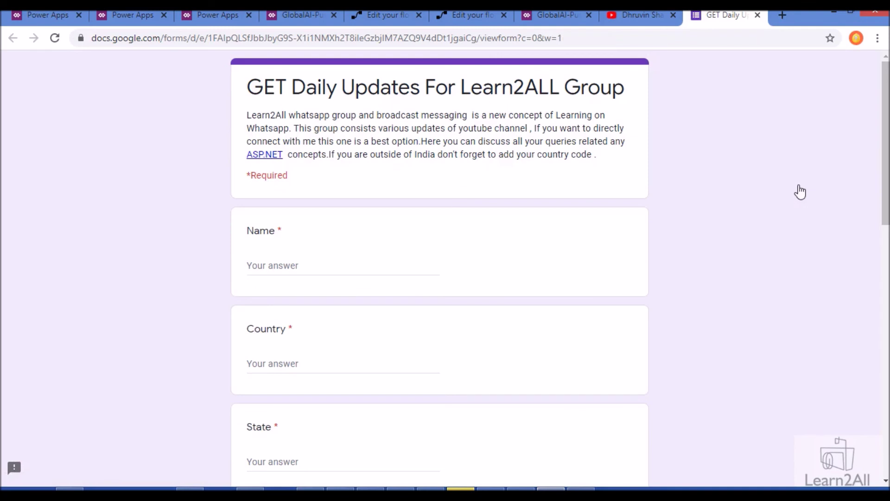
{"action": "left_click", "coordinate": [623, 12]}
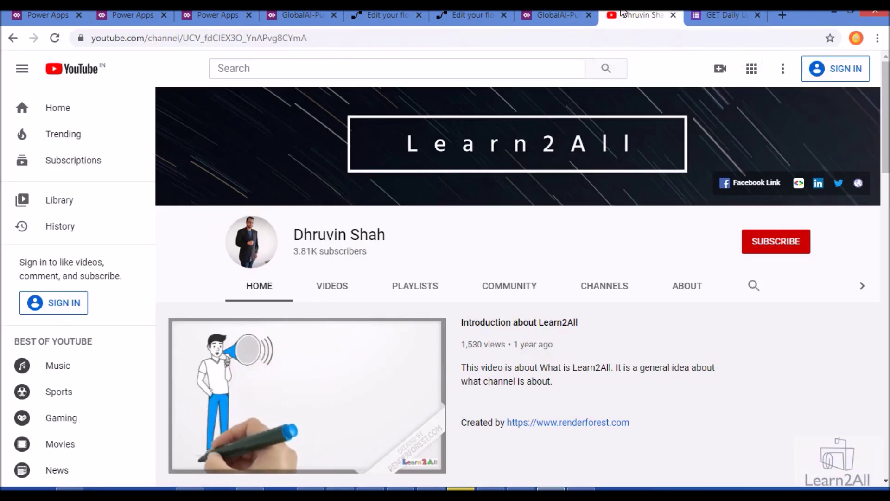